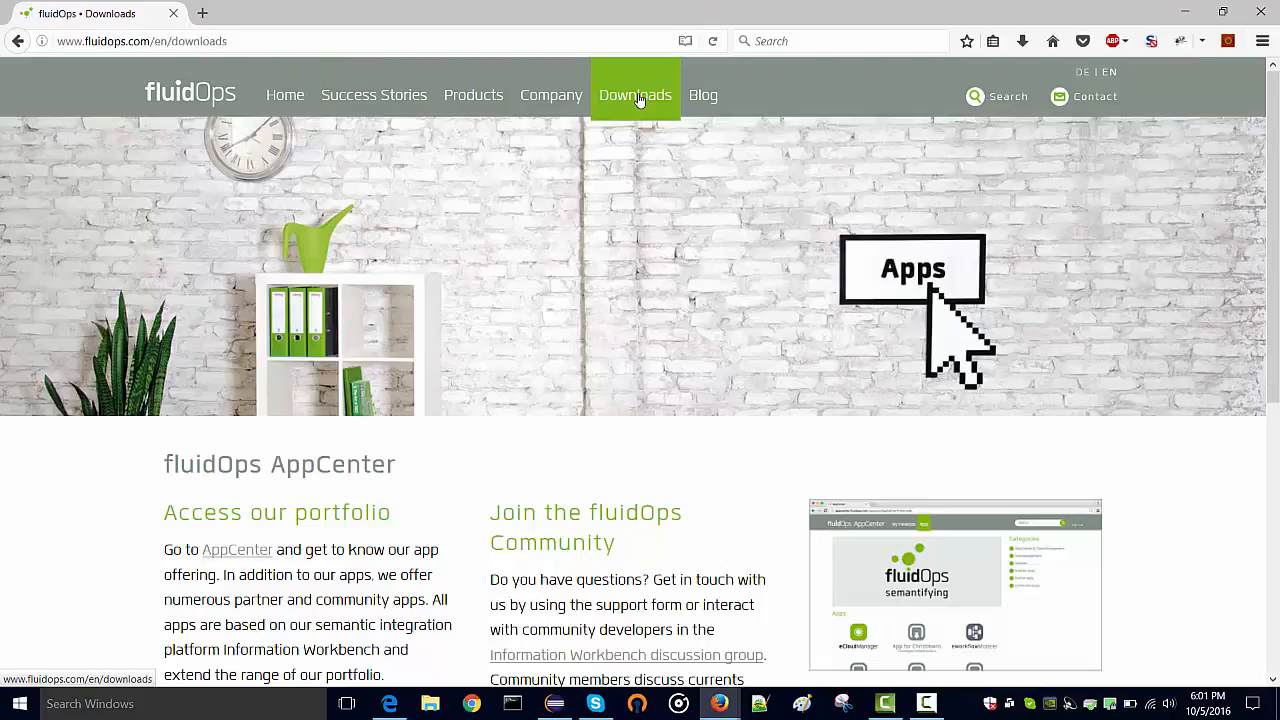
Follow the Download Installer link on the fluidOps Downloads page into a new tab
{"action": "scroll", "coordinate": [613, 335], "scroll_direction": "down", "scroll_amount": 1}
{"action": "scroll", "coordinate": [613, 335], "scroll_direction": "down", "scroll_amount": 3}
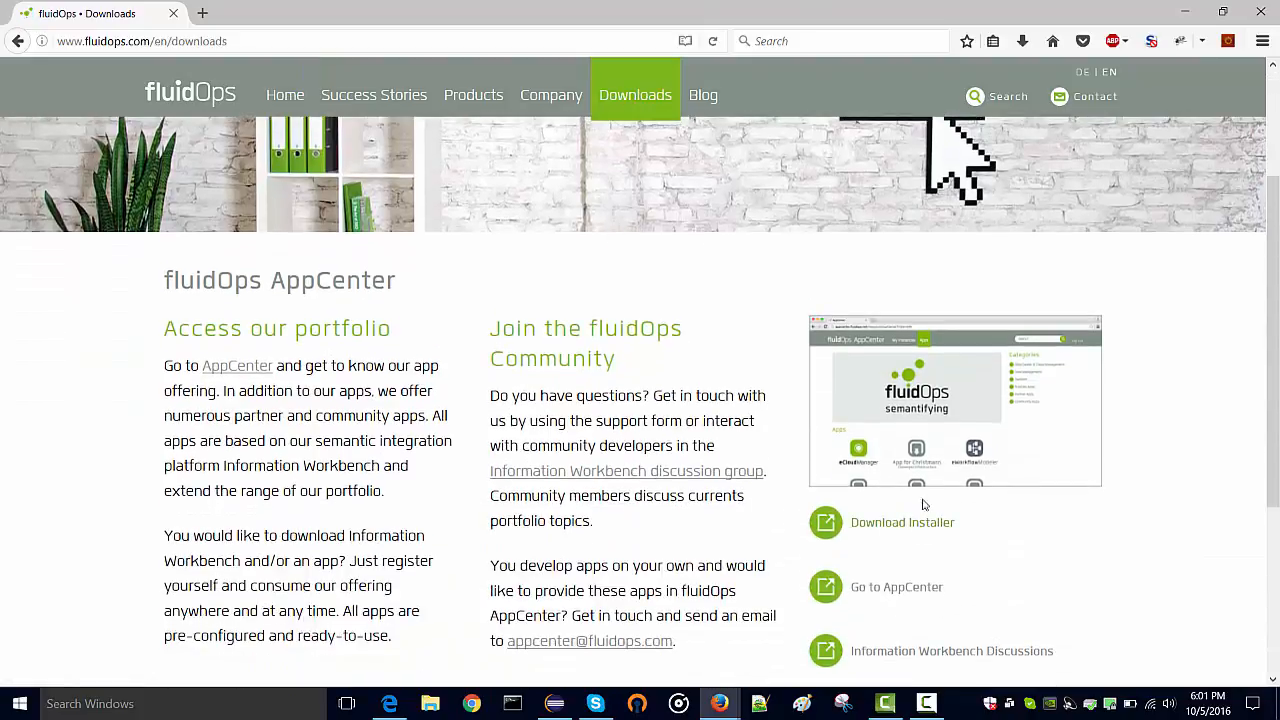
{"action": "left_click", "coordinate": [902, 522]}
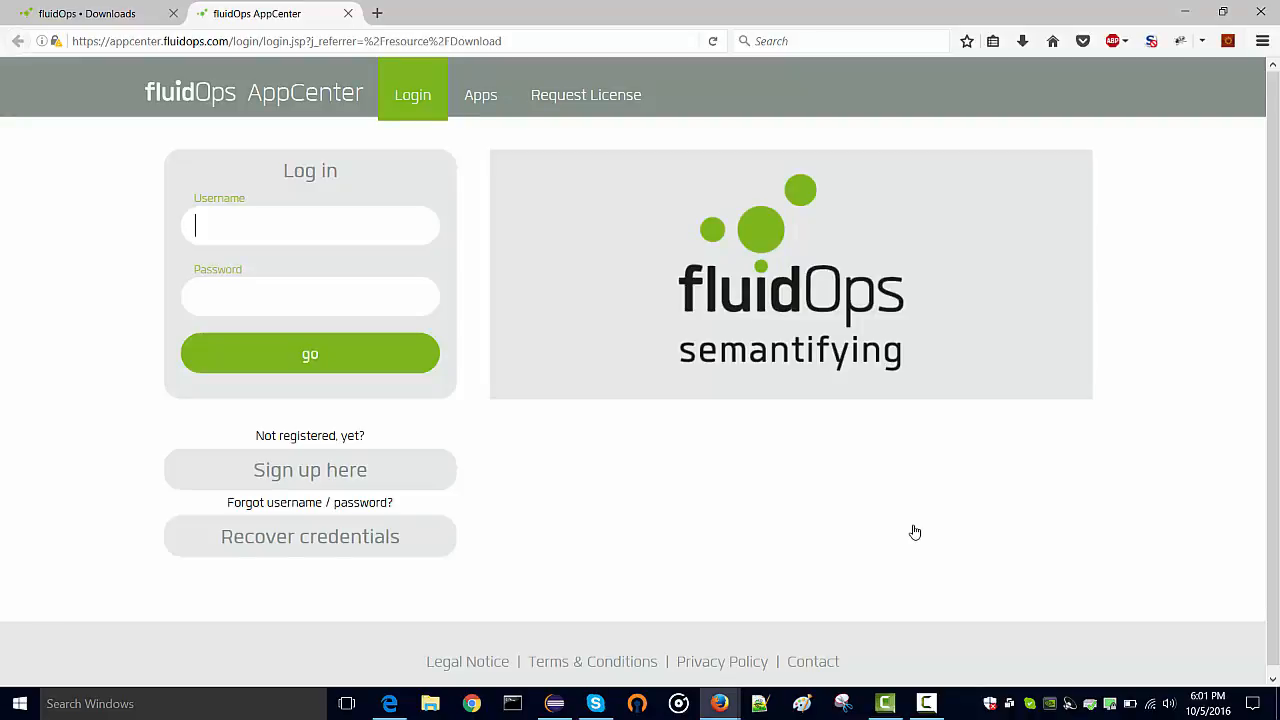
Sign in to AppCenter with the account's username and password, dismissing the remember-login prompt
{"action": "type", "text": "andi"}
{"action": "key", "text": "Tab"}
{"action": "type", "text": "••••••"}
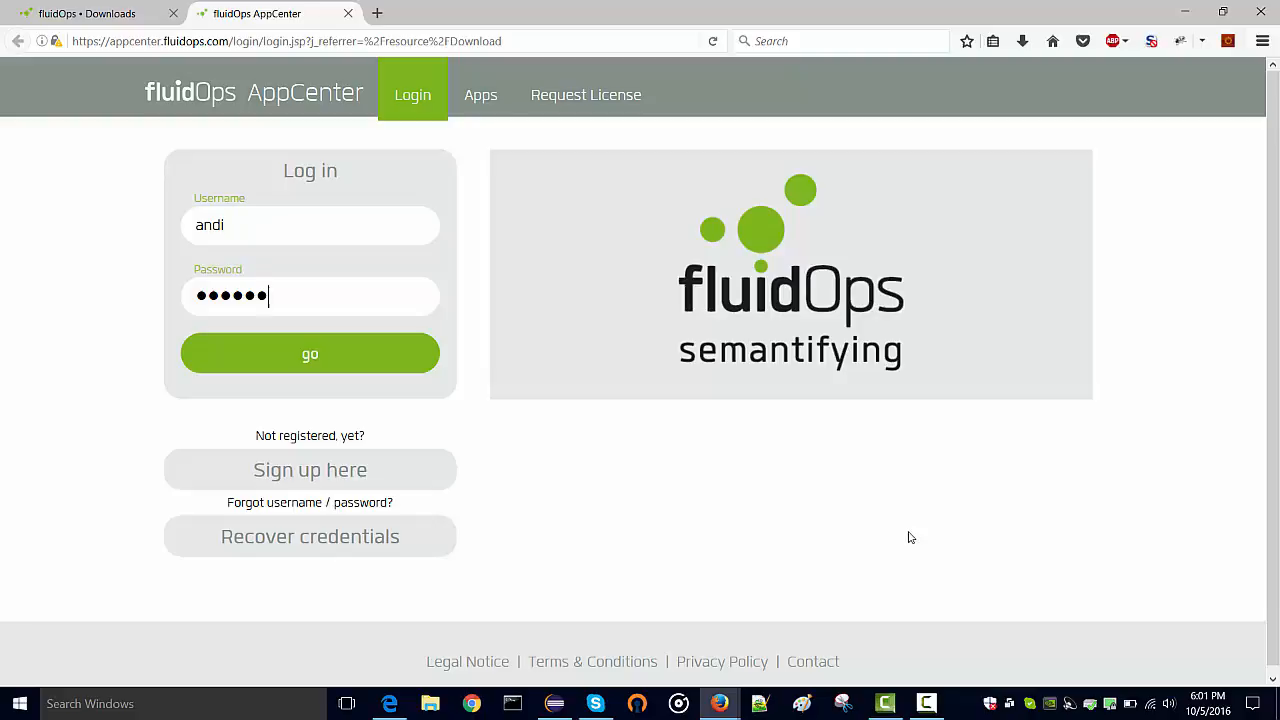
{"action": "left_click", "coordinate": [362, 366]}
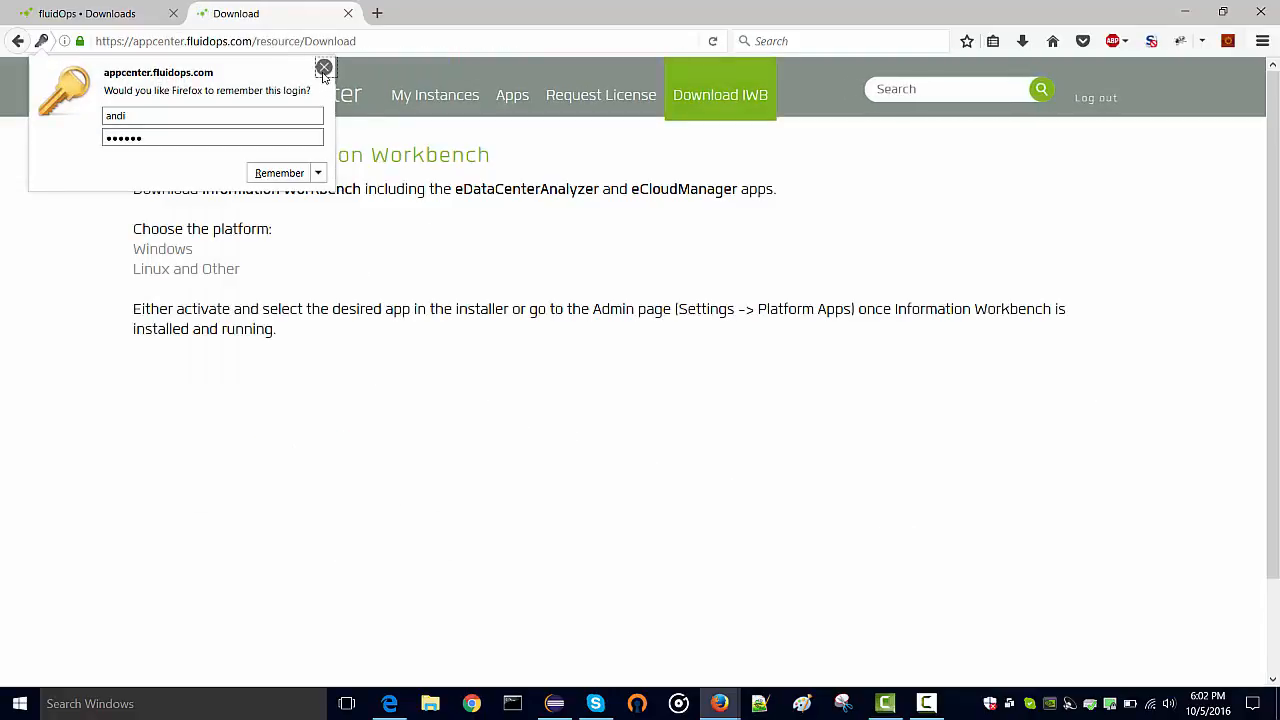
{"action": "left_click", "coordinate": [324, 67]}
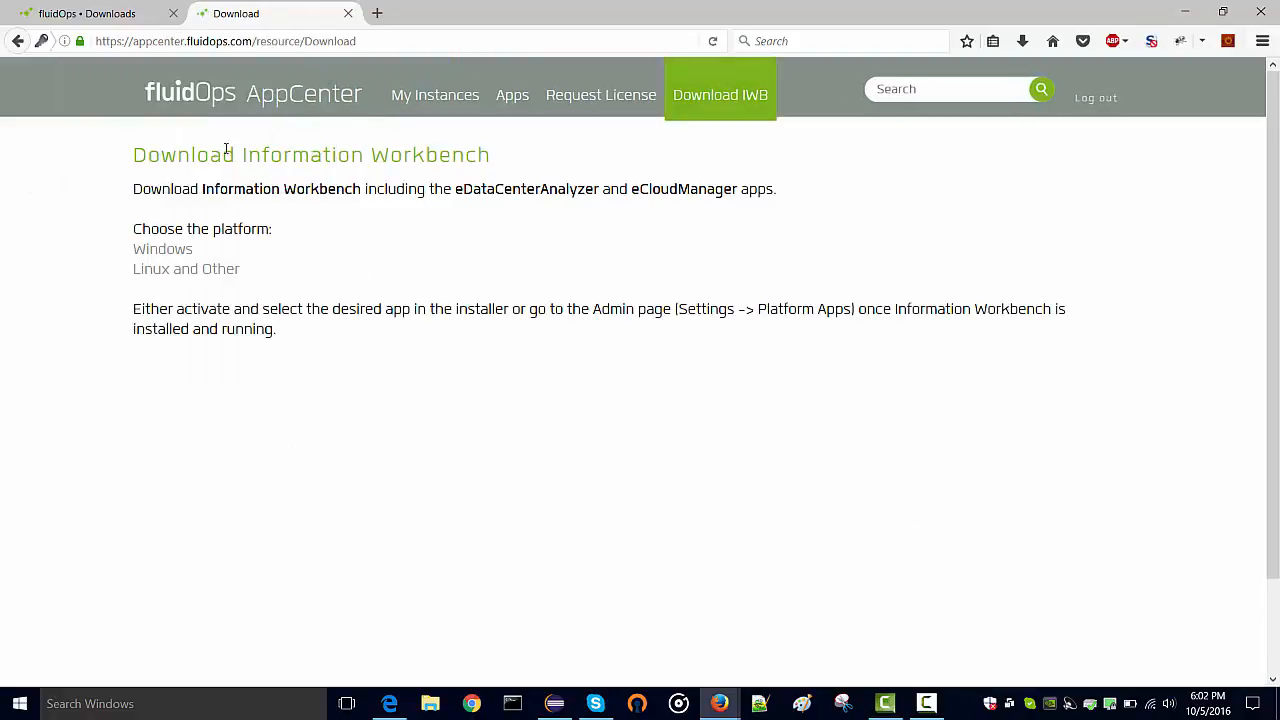
Request the Linux and Other suite download and close the download prompt
{"action": "left_click", "coordinate": [173, 277]}
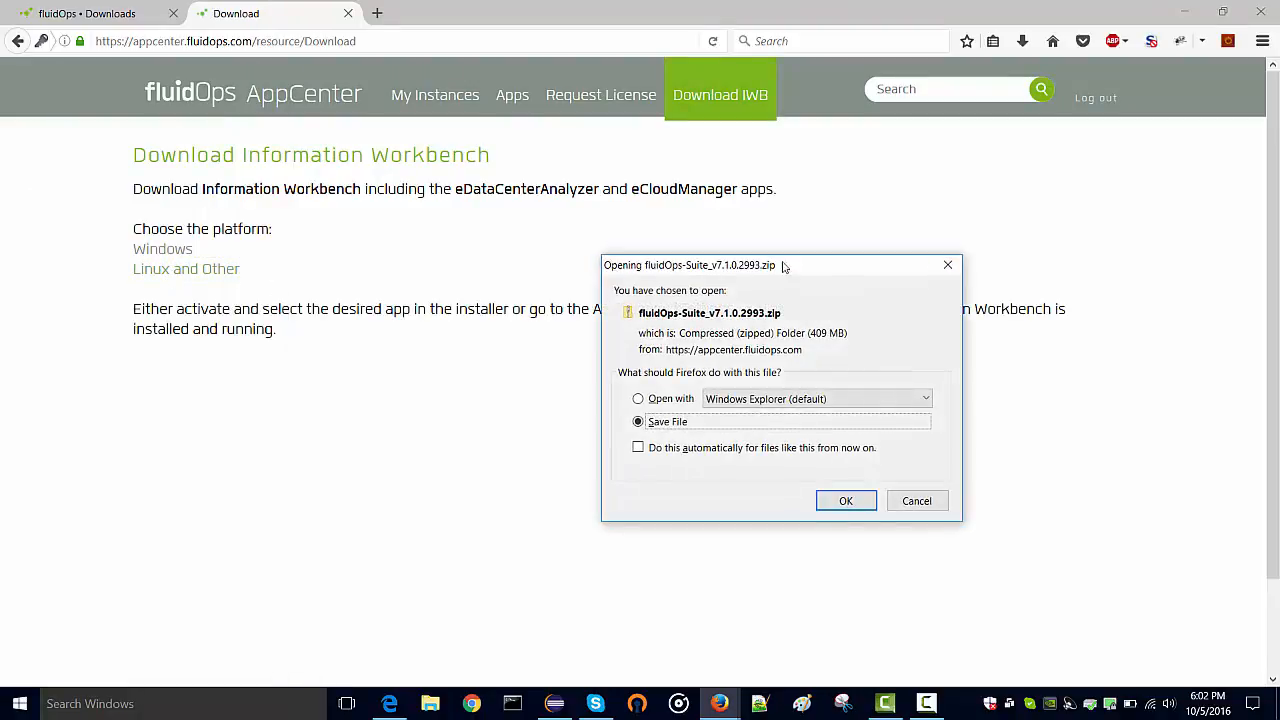
{"action": "left_click", "coordinate": [948, 266]}
{"action": "left_click", "coordinate": [915, 91]}
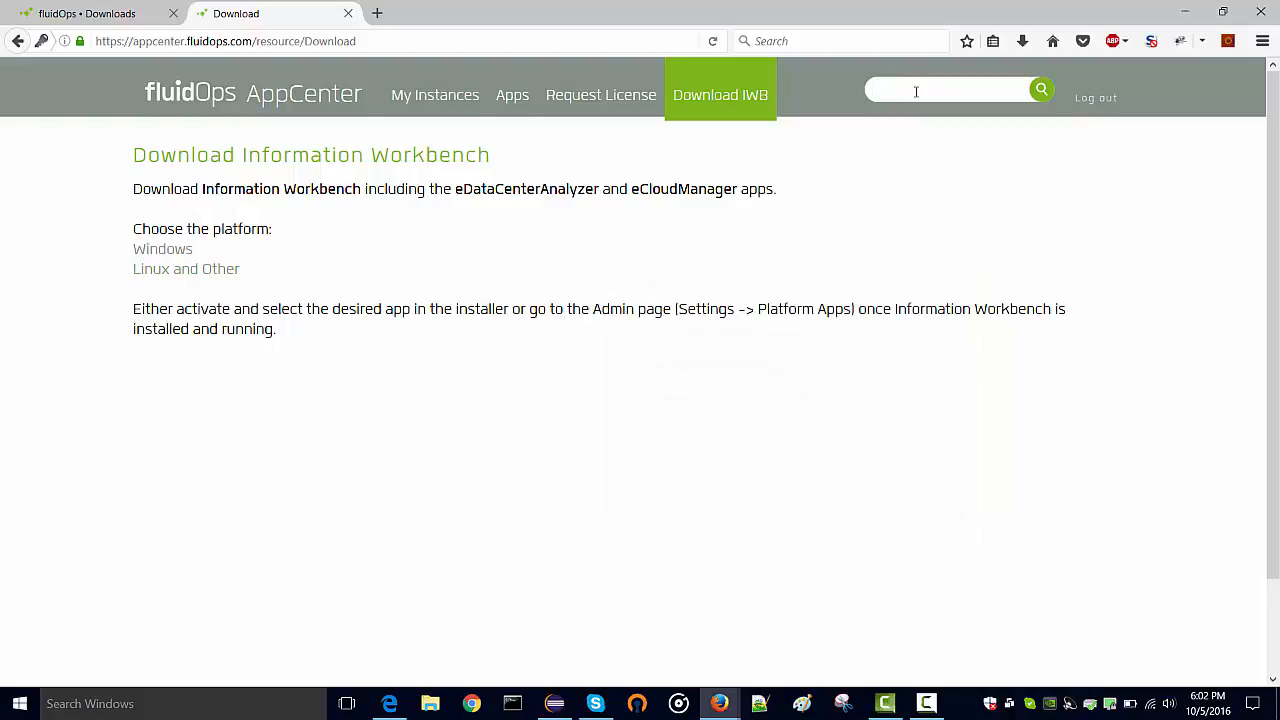
Search the Apps catalogue for 'optique' and open the Optique app's page
{"action": "left_click", "coordinate": [513, 94]}
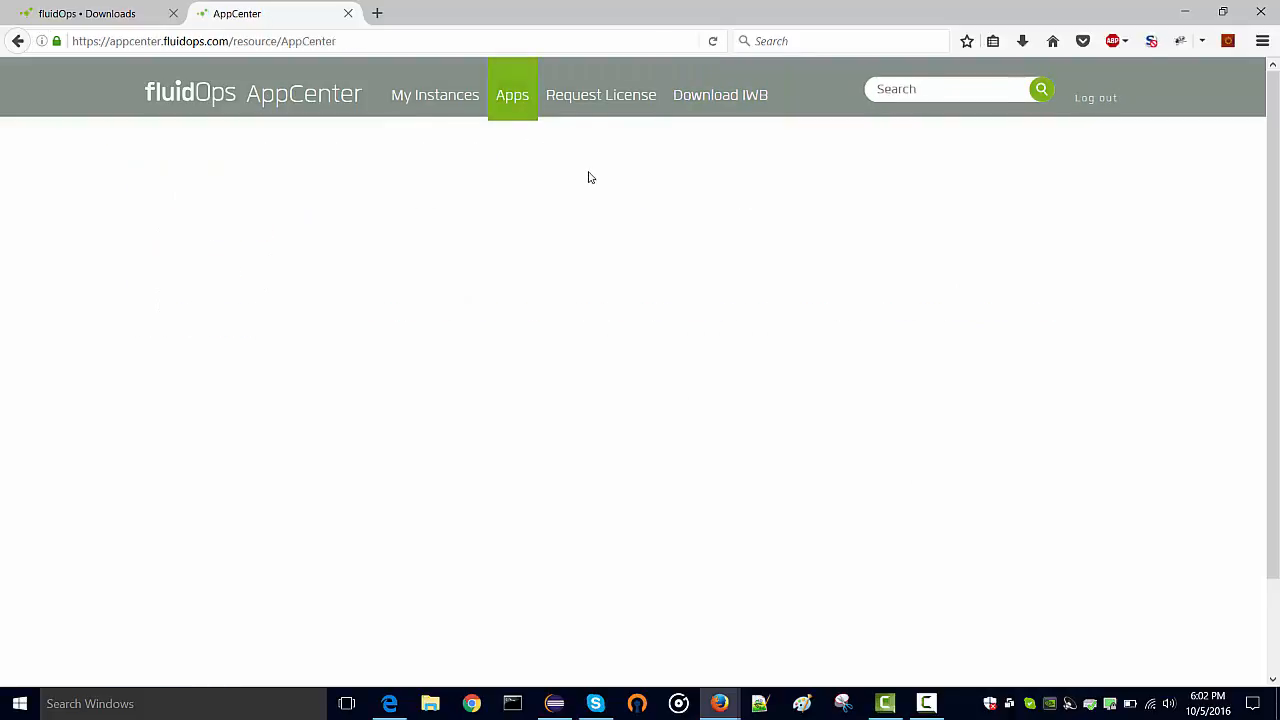
{"action": "left_click", "coordinate": [942, 84]}
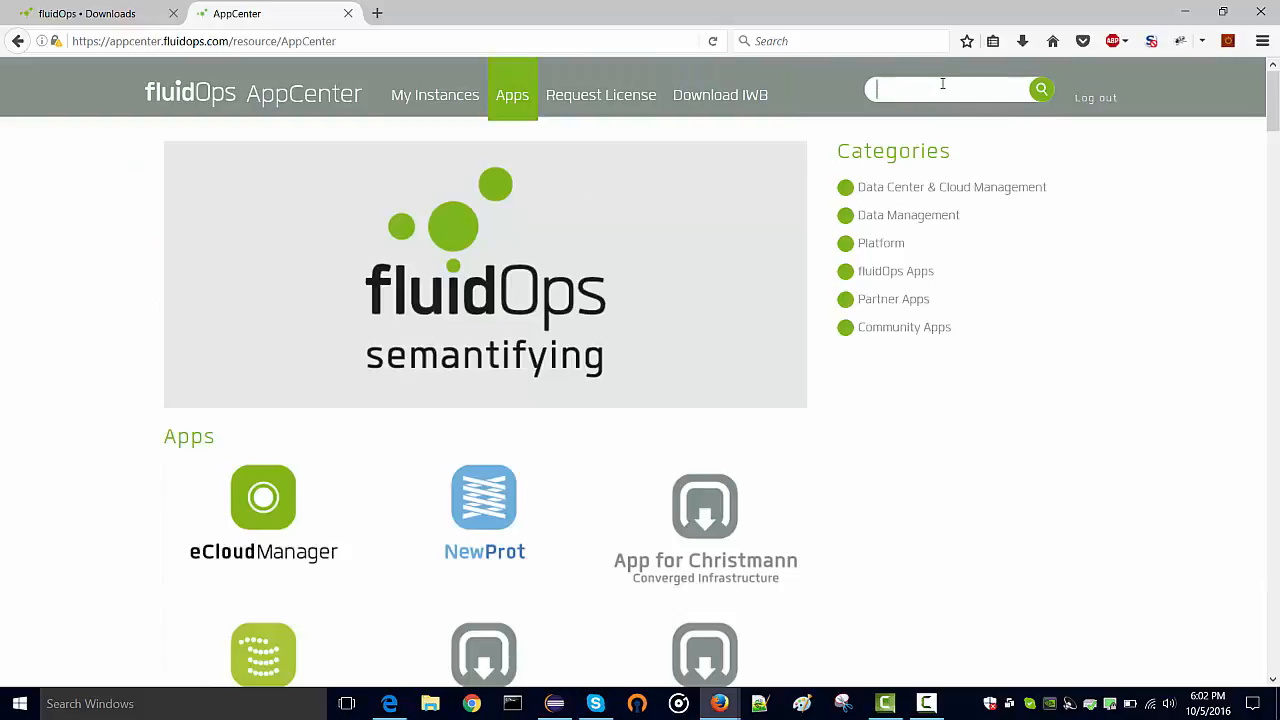
{"action": "type", "text": "opt"}
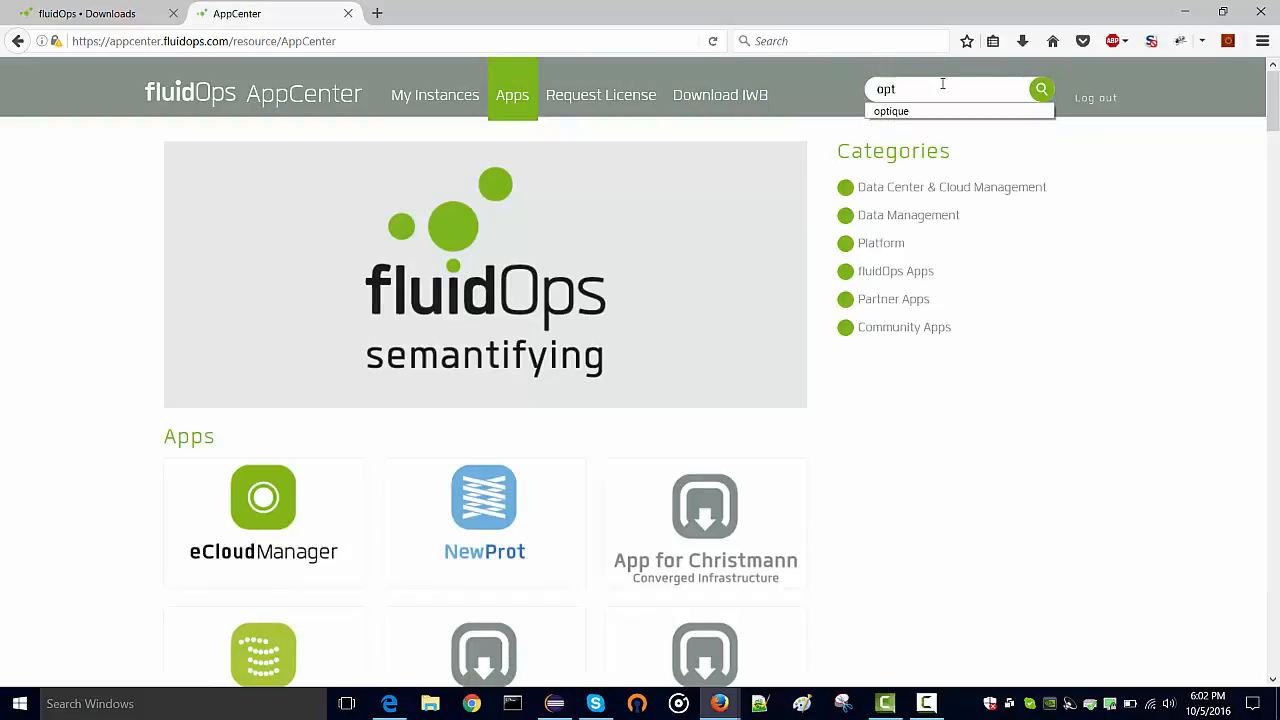
{"action": "type", "text": "ique"}
{"action": "key", "text": "Return"}
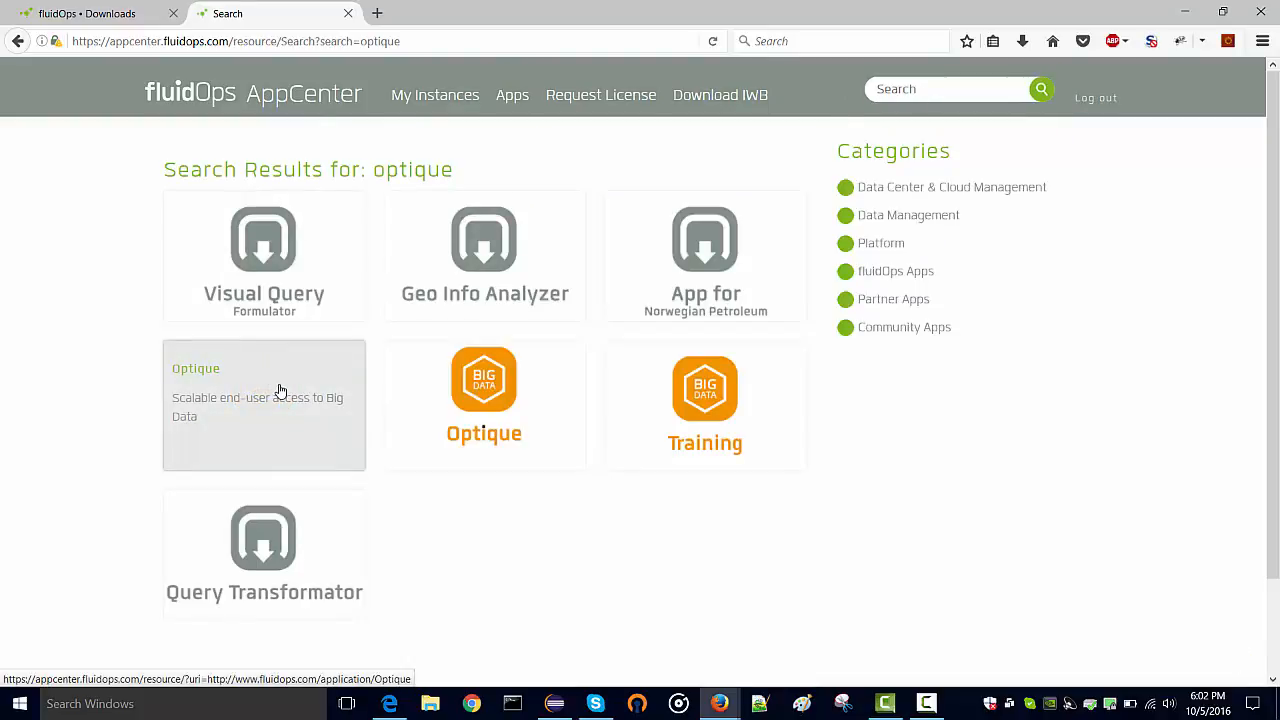
{"action": "left_click", "coordinate": [279, 390]}
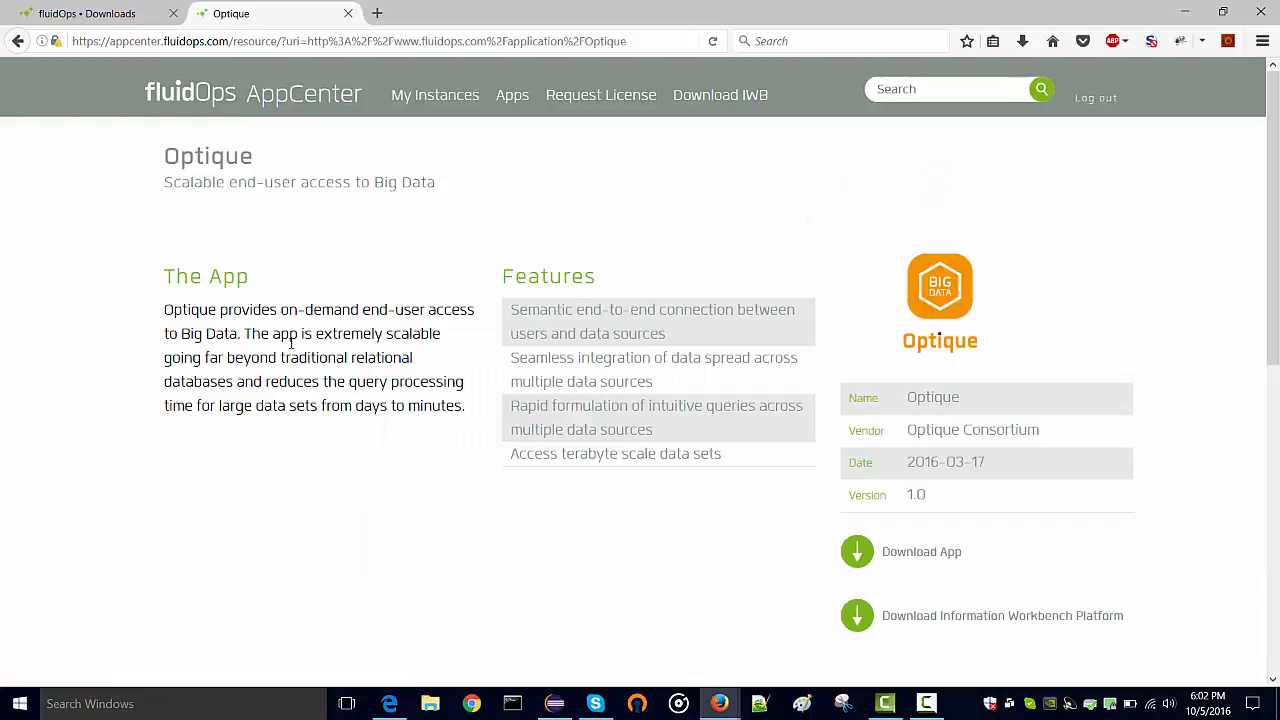
Request the optique.zip download for the Optique app, then cancel the prompt
{"action": "scroll", "coordinate": [465, 337], "scroll_direction": "down", "scroll_amount": 5}
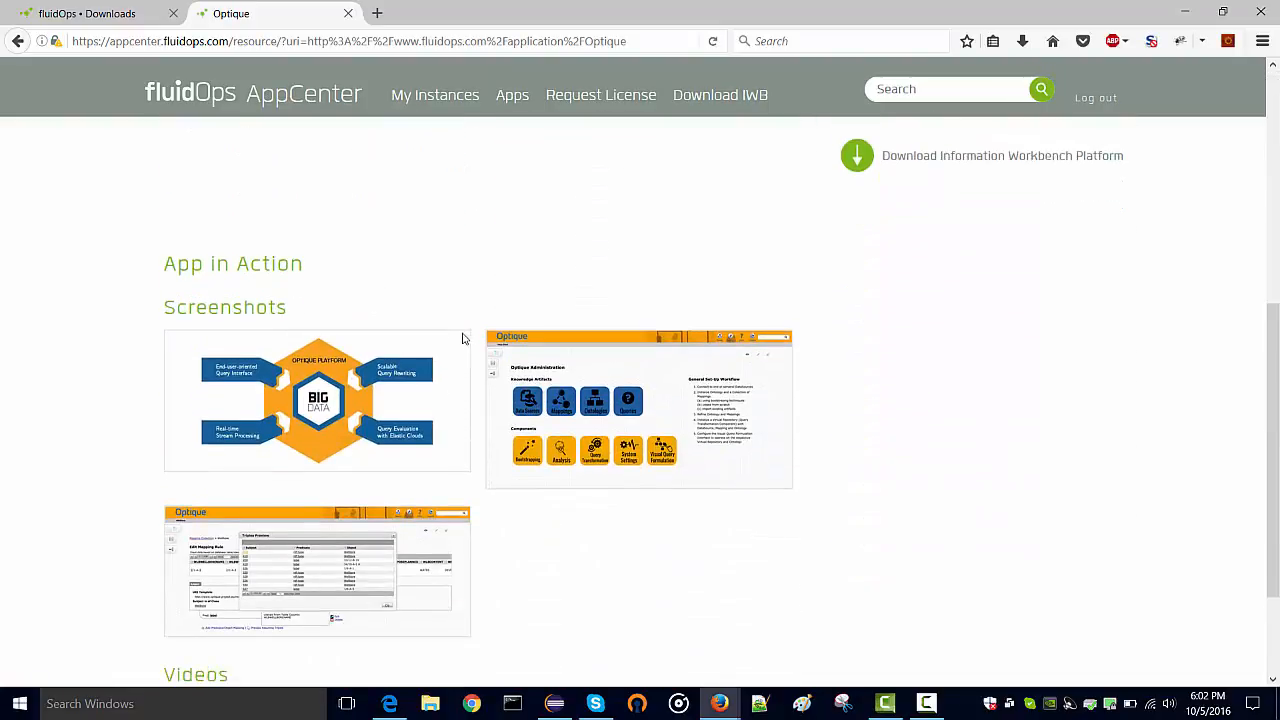
{"action": "scroll", "coordinate": [551, 337], "scroll_direction": "up", "scroll_amount": 4}
{"action": "scroll", "coordinate": [700, 350], "scroll_direction": "down", "scroll_amount": 1}
{"action": "left_click", "coordinate": [935, 367]}
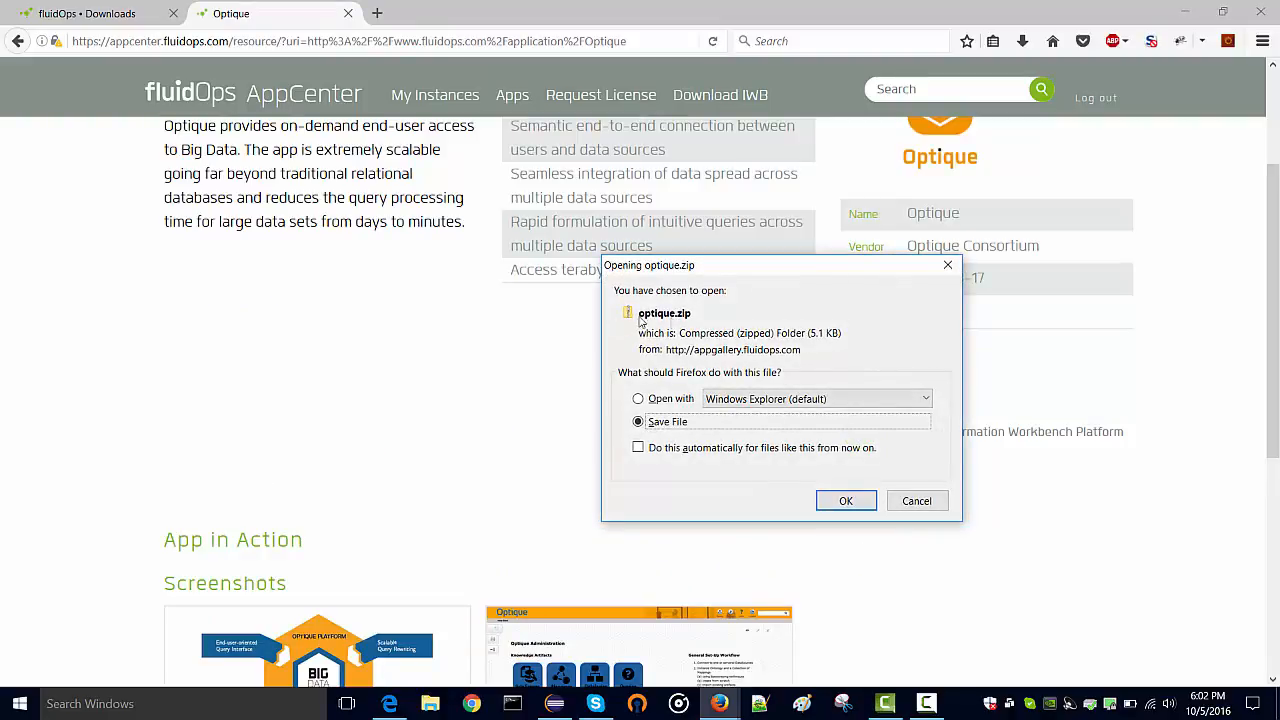
{"action": "left_click", "coordinate": [920, 503]}
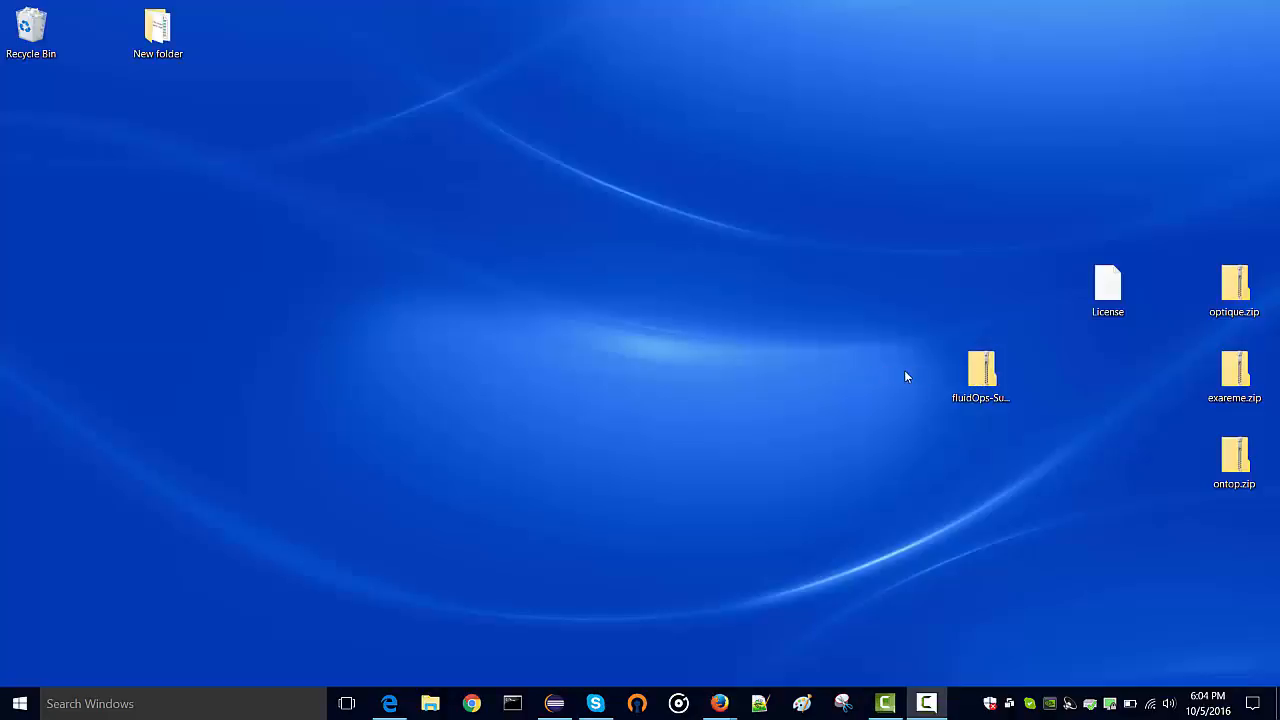
Extract the fluidOps-Suite zip on the desktop with 7-Zip and open the resulting fluidOps-Suite folder
{"action": "right_click", "coordinate": [985, 372]}
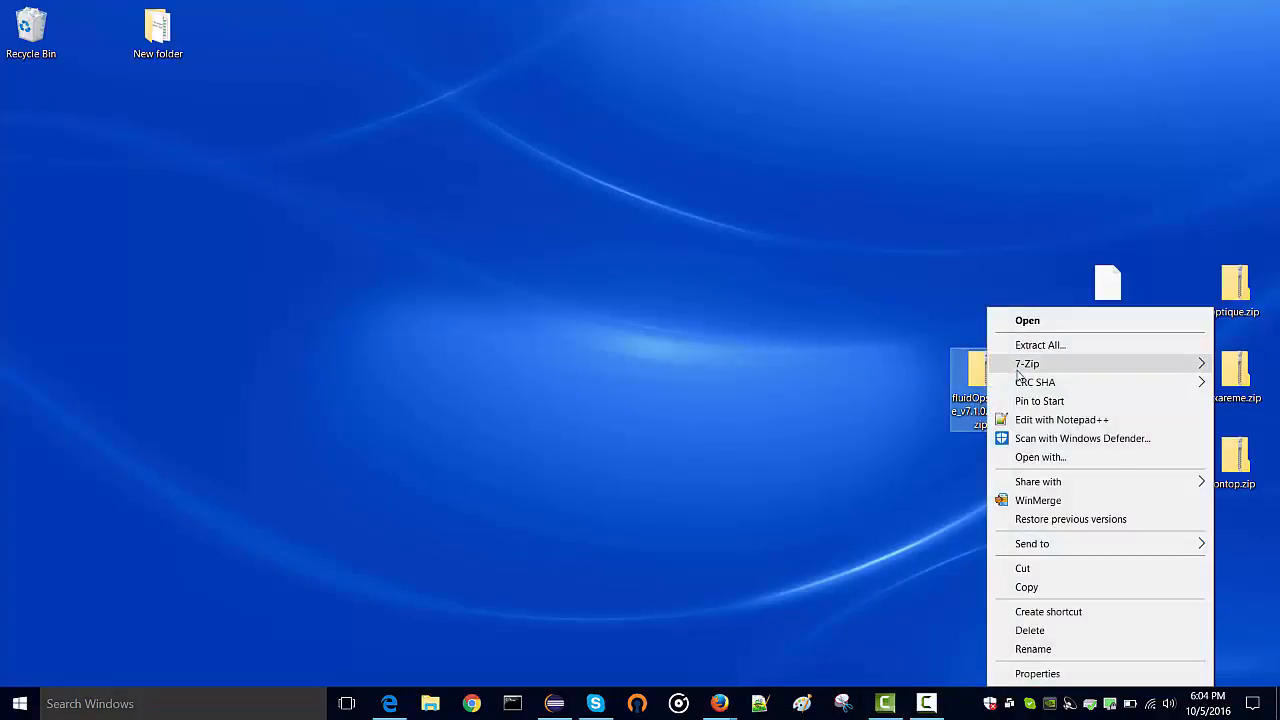
{"action": "mouse_move", "coordinate": [1015, 370]}
{"action": "left_click", "coordinate": [827, 425]}
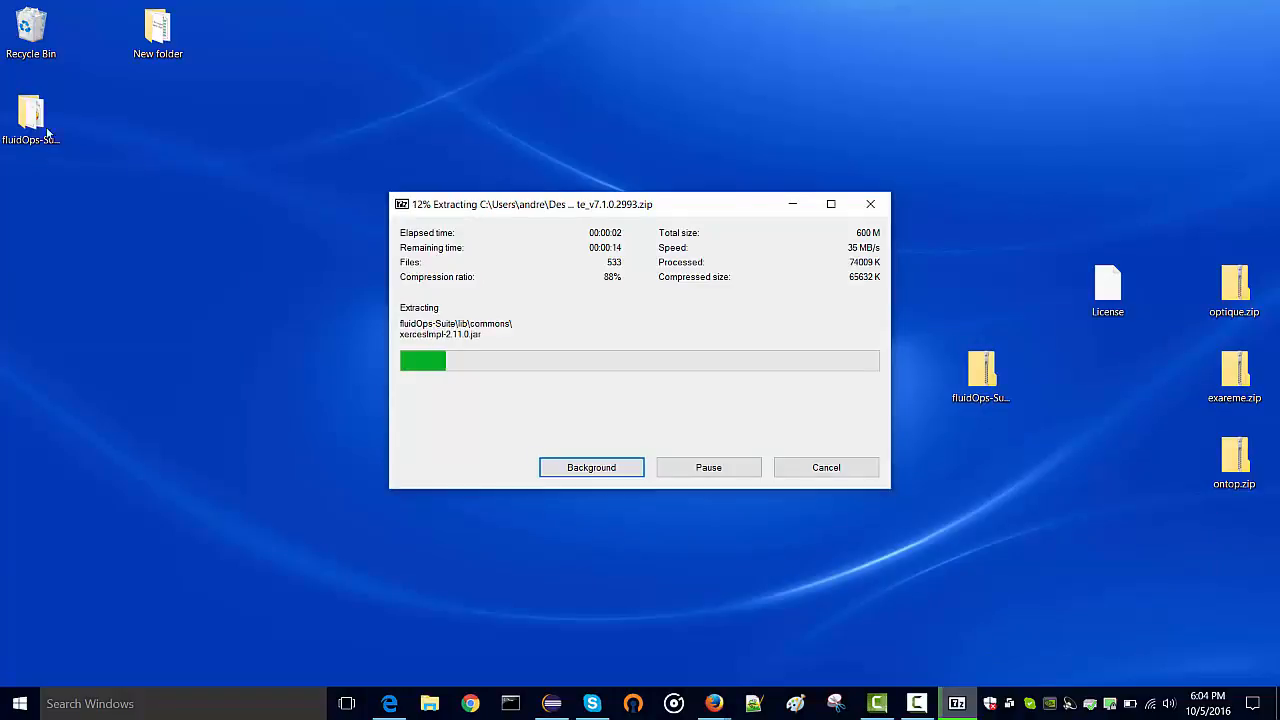
{"action": "left_click_drag", "start_coordinate": [30, 115], "coordinate": [972, 234]}
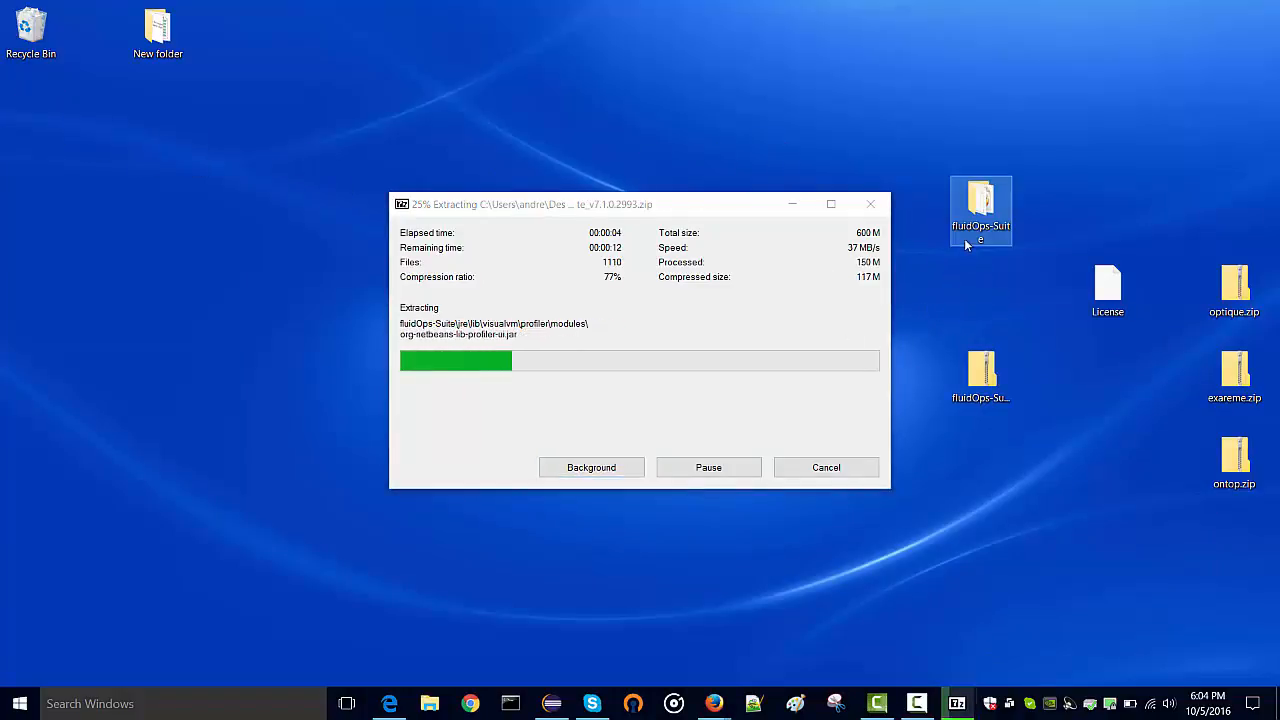
{"action": "left_click_drag", "start_coordinate": [1190, 253], "coordinate": [1273, 507]}
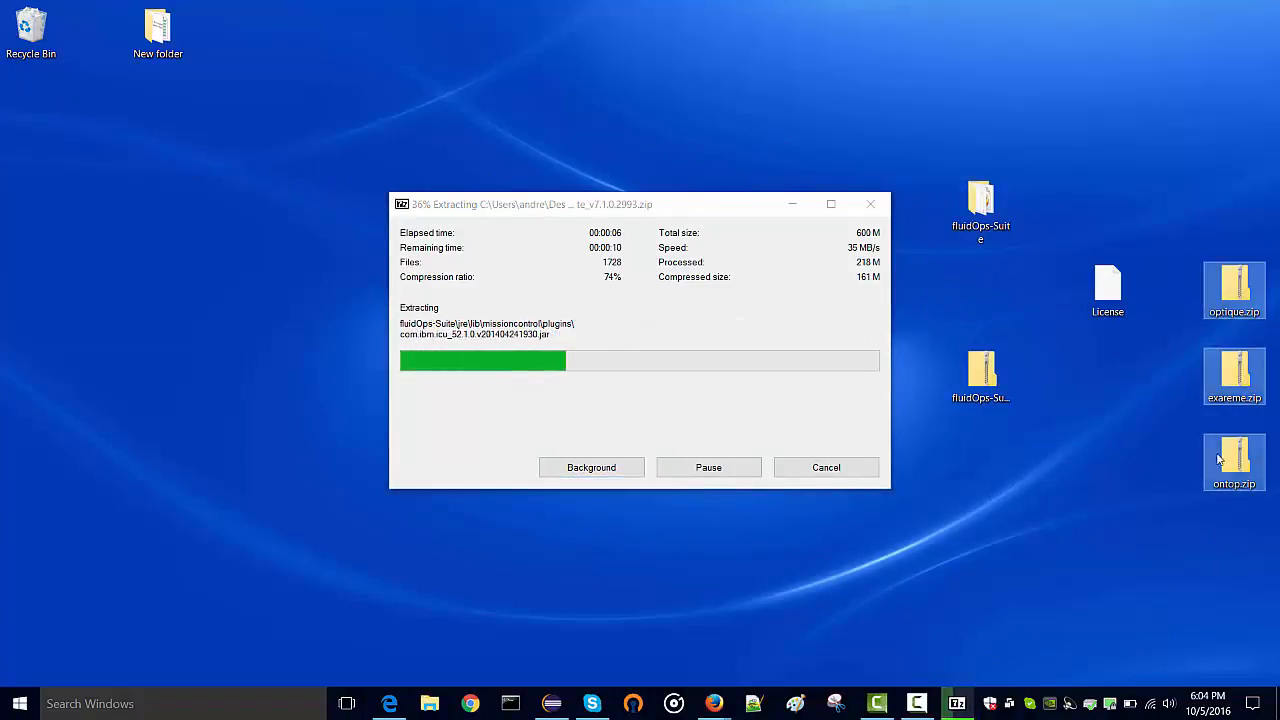
{"action": "double_click", "coordinate": [990, 215]}
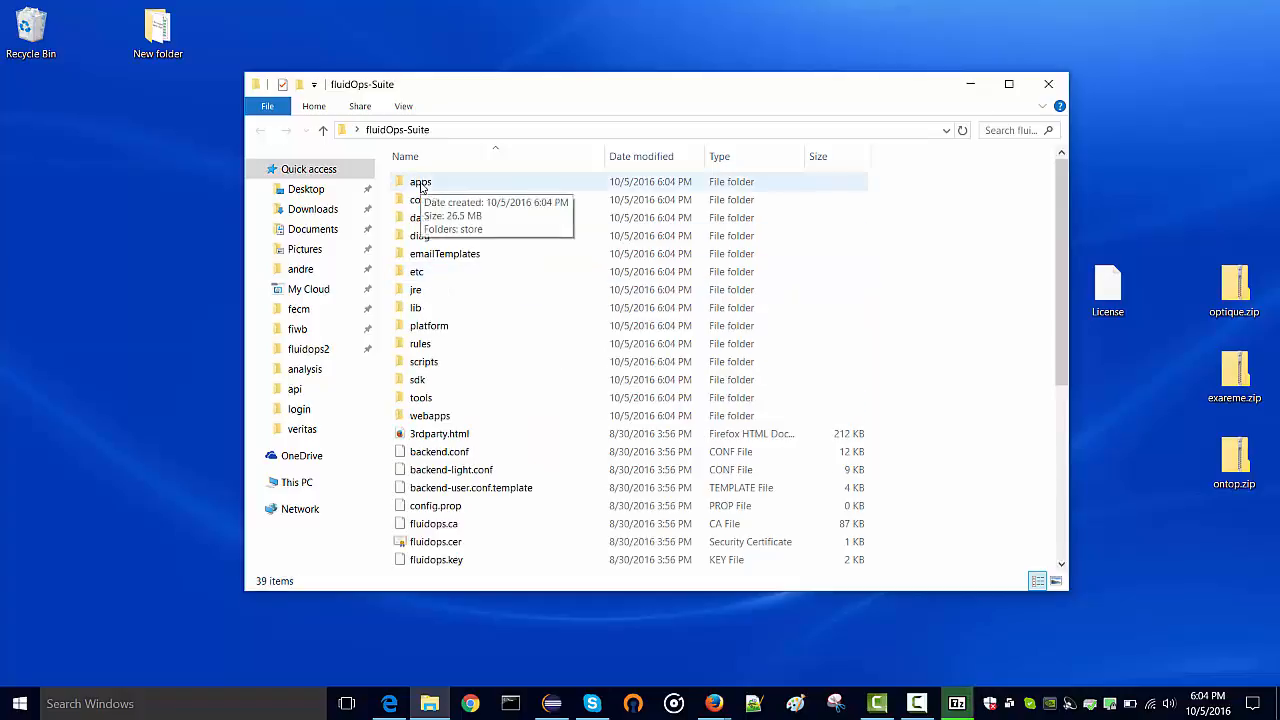
Copy the exareme, ontop and optique zips into fluidOps-Suite\apps and run start.cmd
{"action": "double_click", "coordinate": [421, 186]}
{"action": "left_click_drag", "start_coordinate": [1141, 218], "coordinate": [810, 415]}
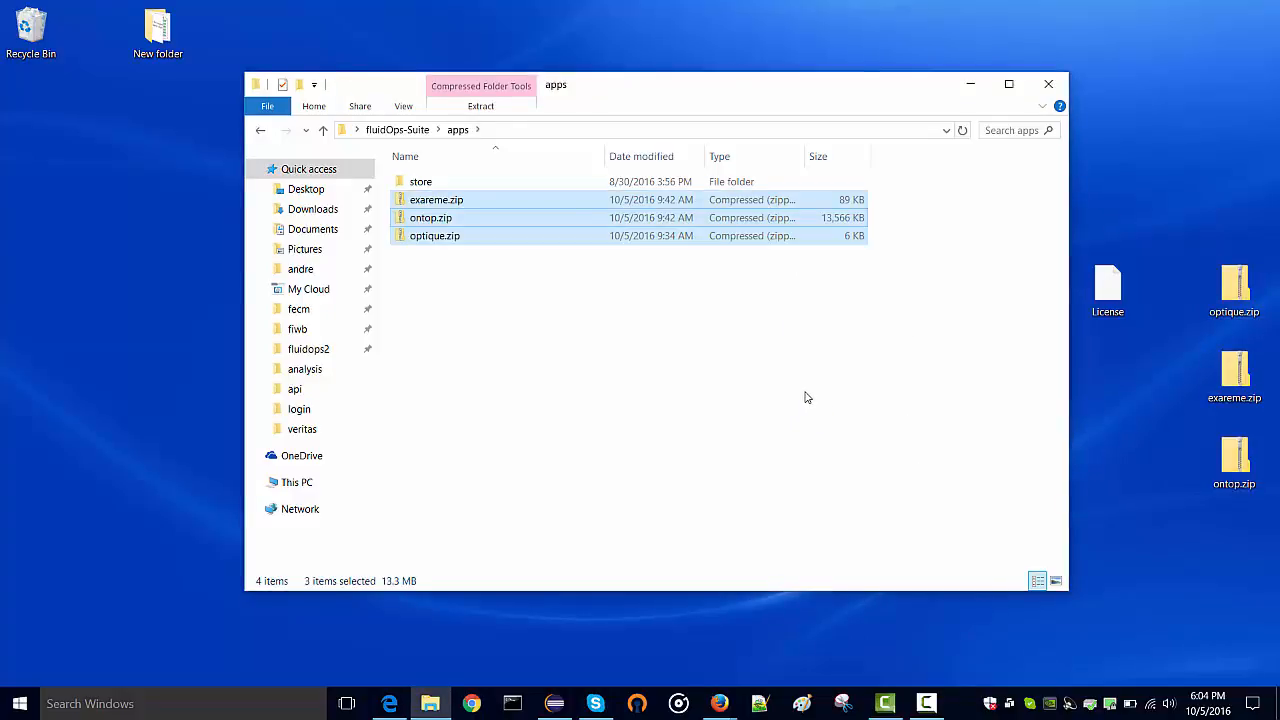
{"action": "key", "text": "BackSpace"}
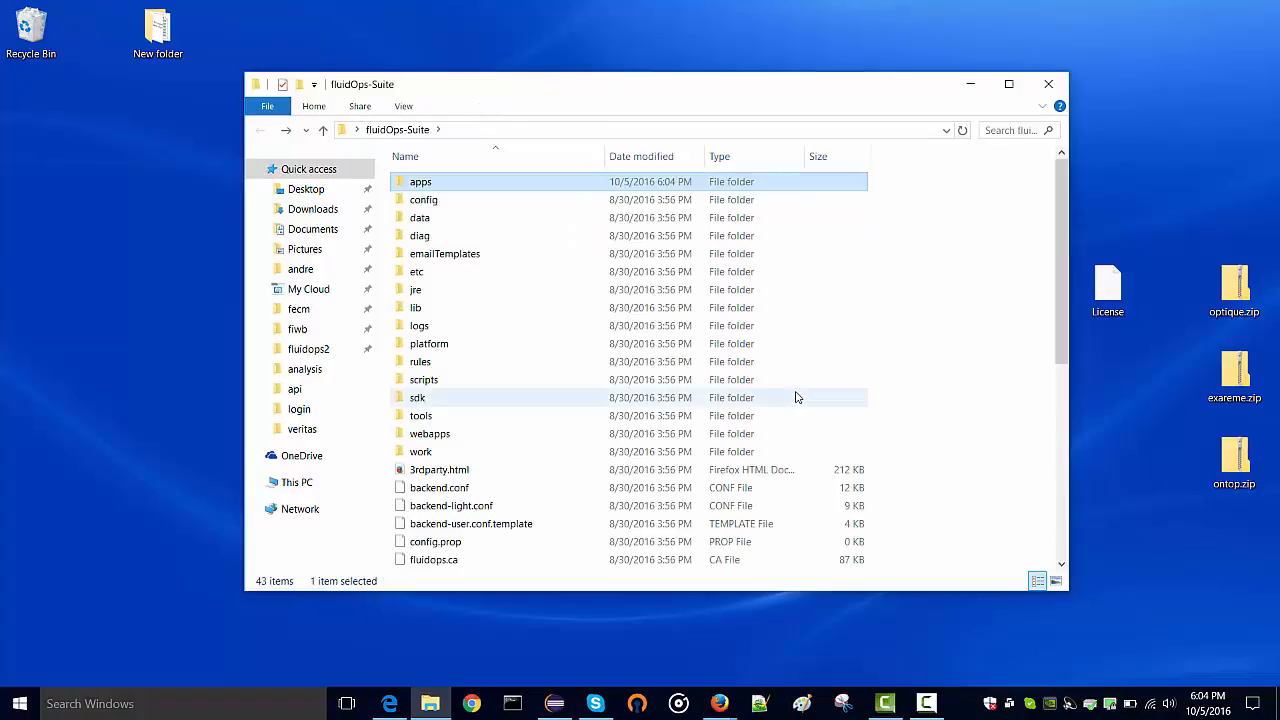
{"action": "type", "text": "st"}
{"action": "key", "text": "Return"}
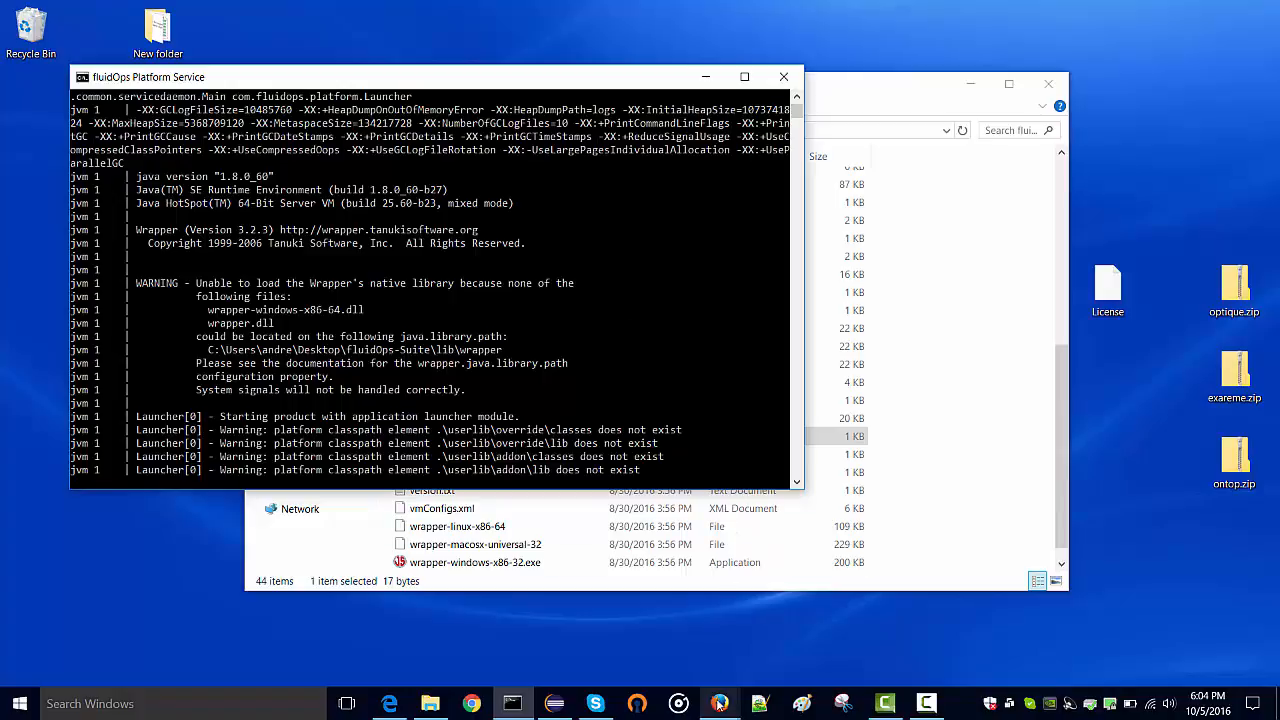
{"action": "mouse_move", "coordinate": [719, 704]}
{"action": "left_click", "coordinate": [816, 611]}
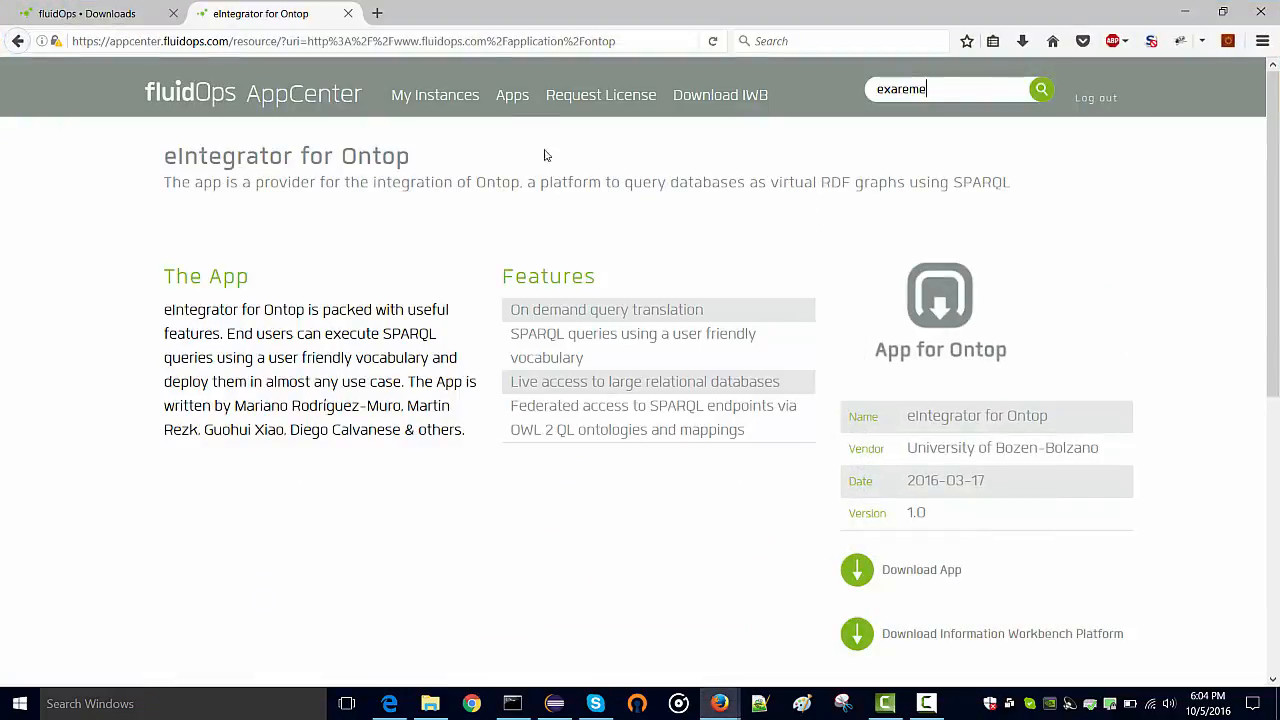
{"action": "left_click", "coordinate": [377, 13]}
{"action": "type", "text": "locaa"}
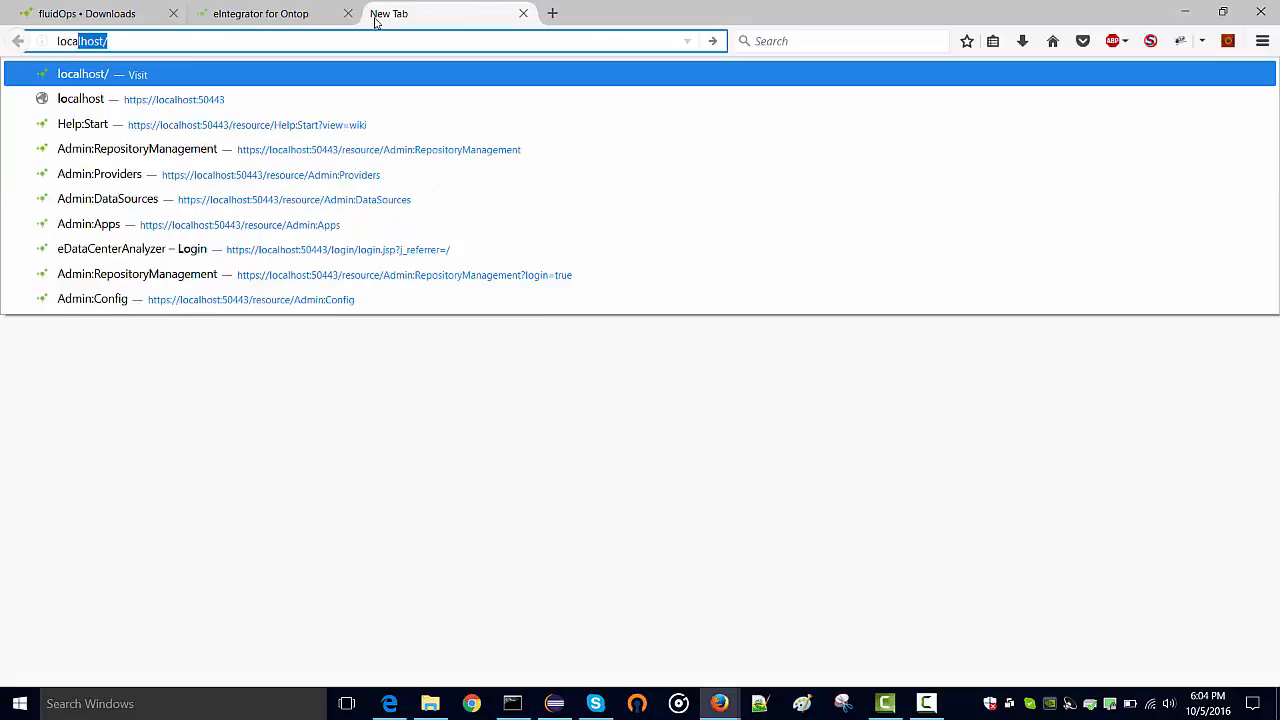
{"action": "key", "text": "BackSpace"}
{"action": "type", "text": "l"}
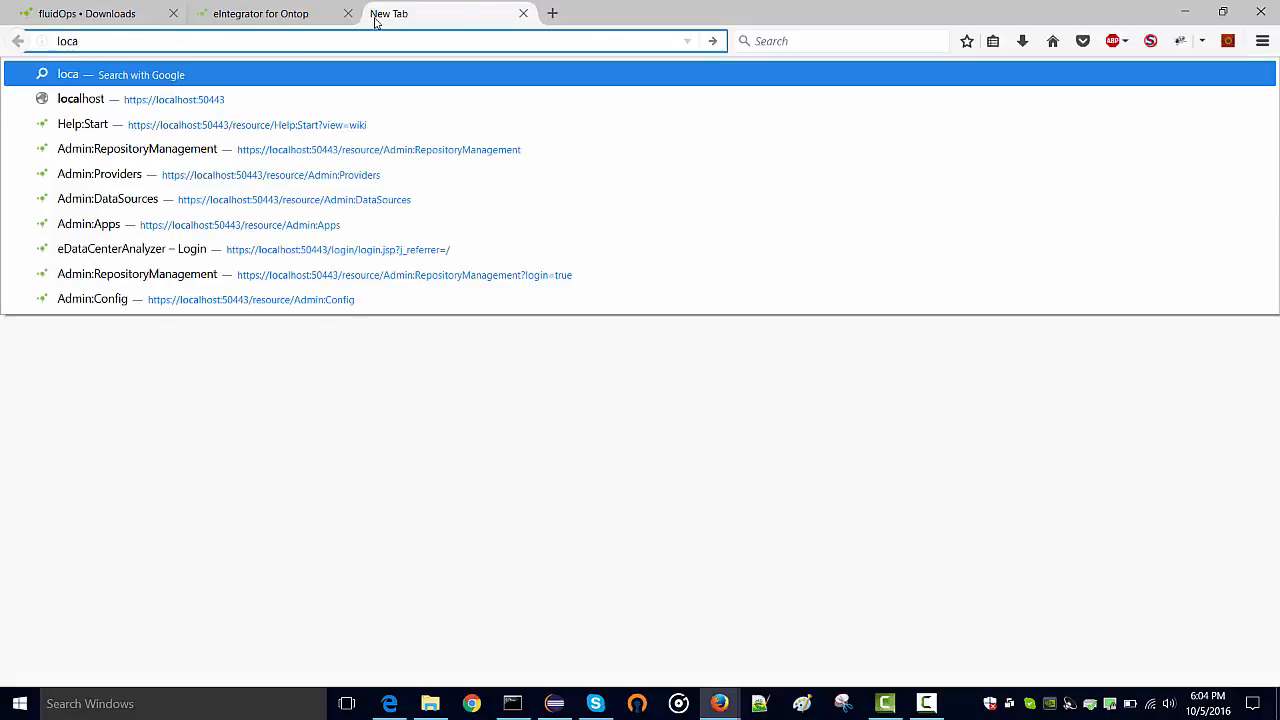
{"action": "key", "text": "Down"}
{"action": "key", "text": "Return"}
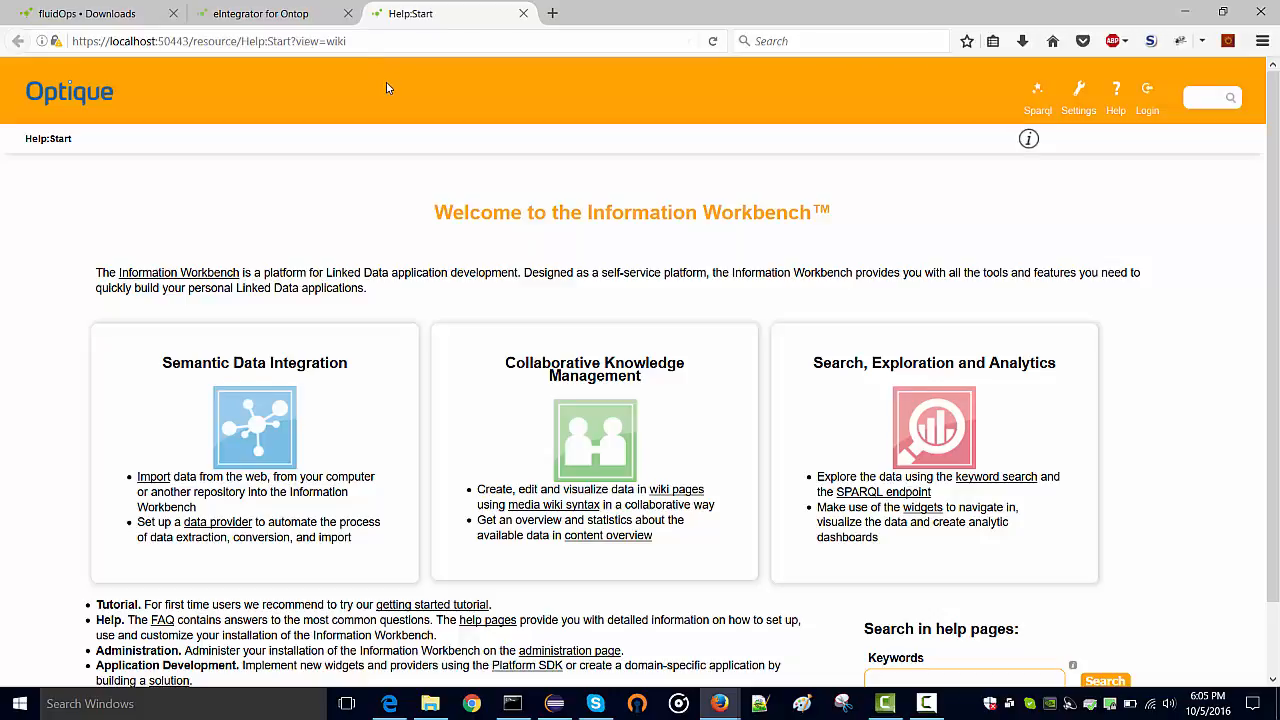
Log in to Information Workbench as admin with its password
{"action": "left_click", "coordinate": [1157, 105]}
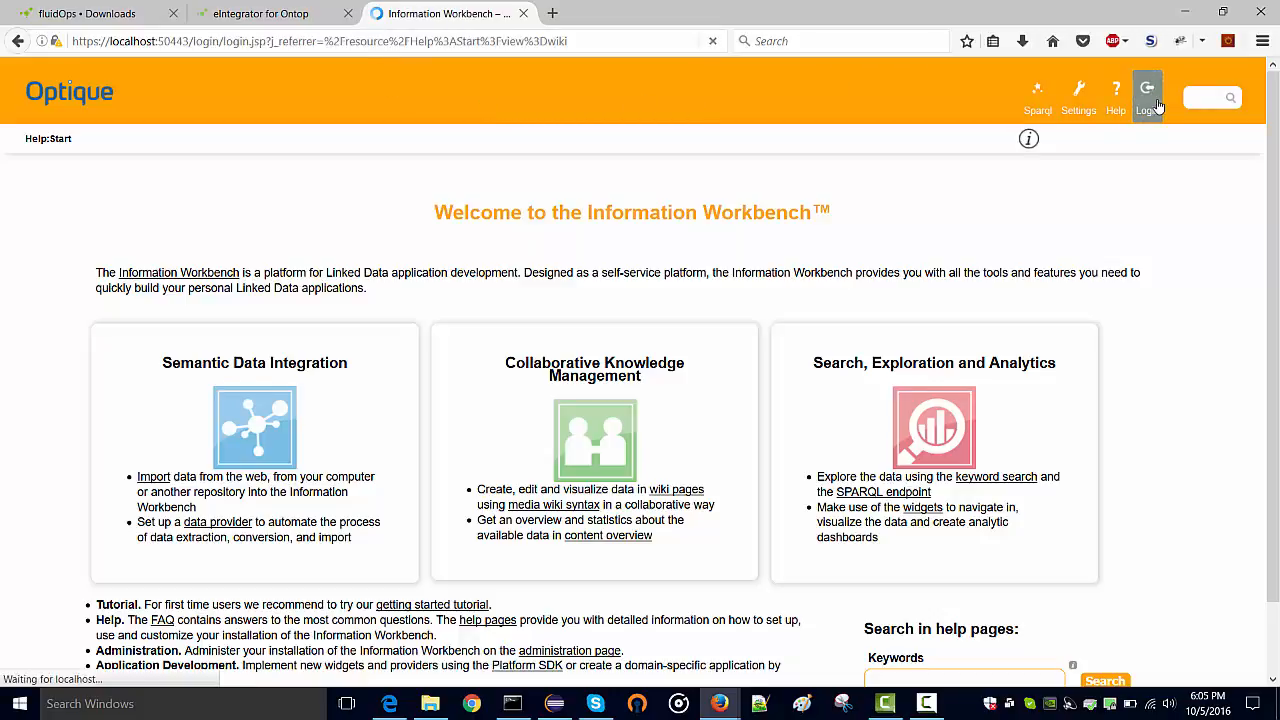
{"action": "type", "text": "admin"}
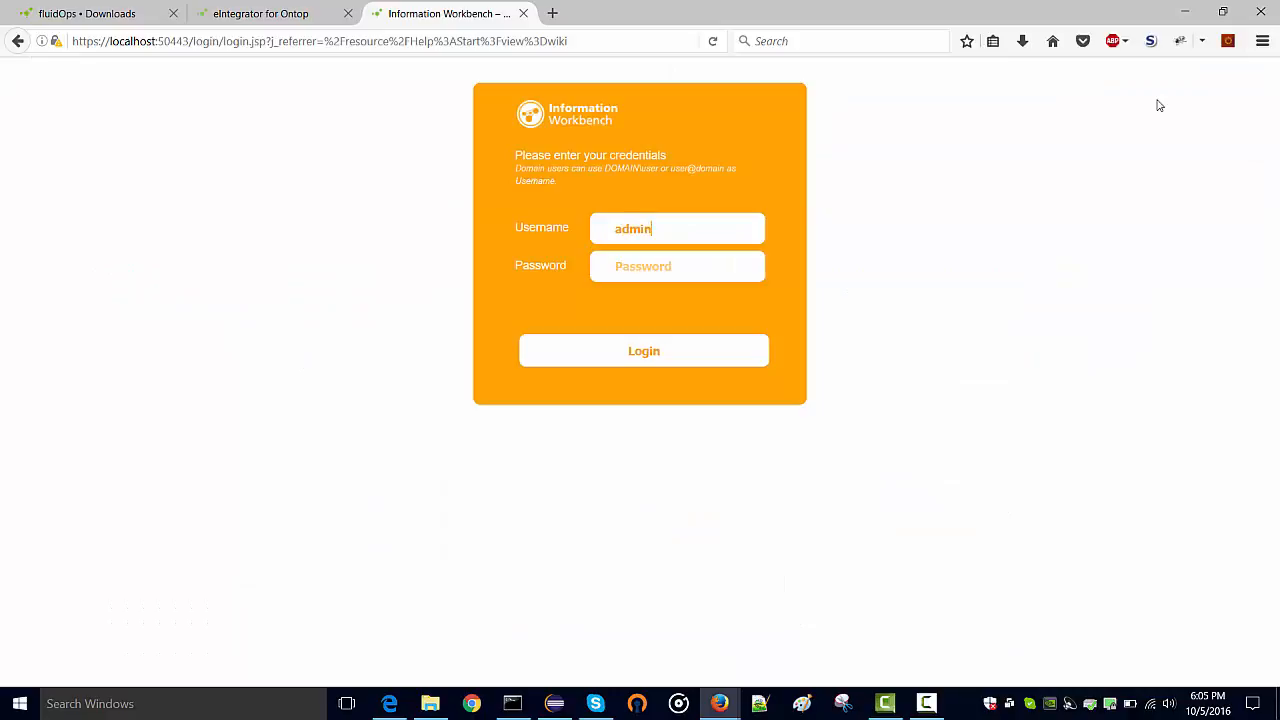
{"action": "key", "text": "Tab"}
{"action": "type", "text": "•••"}
{"action": "key", "text": "Return"}
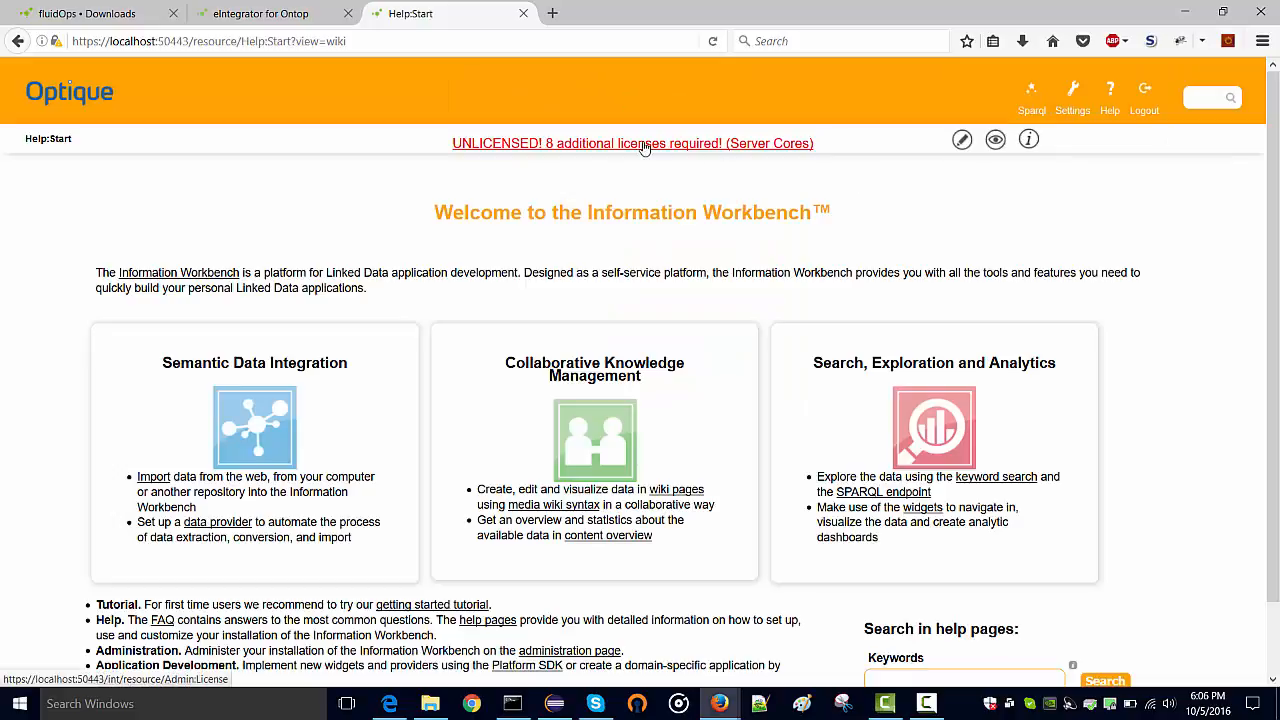
Open the License Management page through the red UNLICENSED link
{"action": "left_click", "coordinate": [645, 145]}
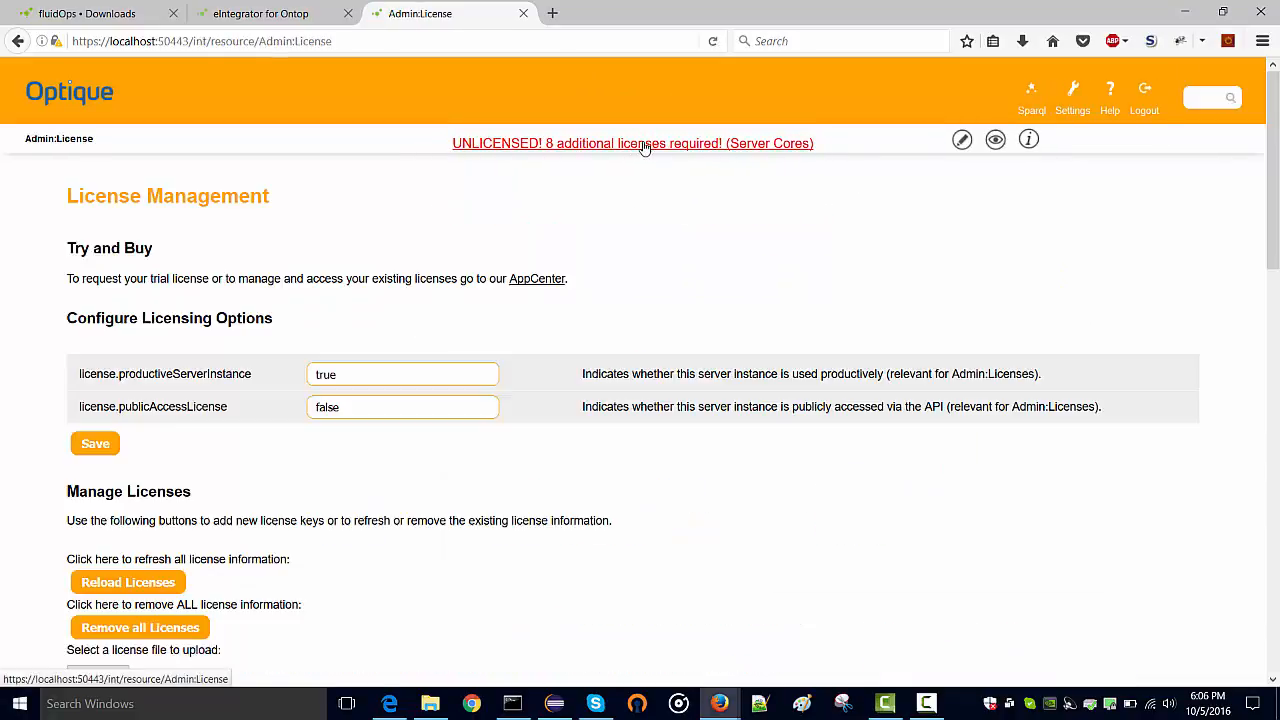
{"action": "left_click", "coordinate": [62, 17]}
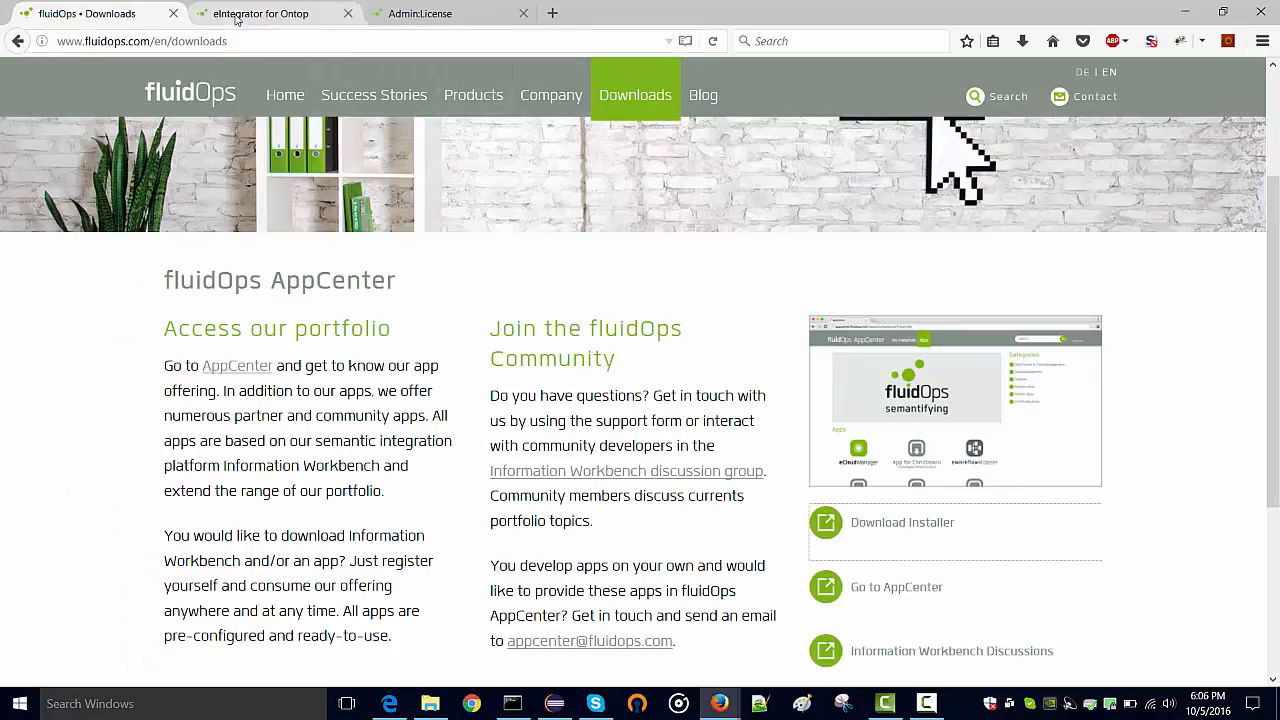
{"action": "left_click", "coordinate": [258, 14]}
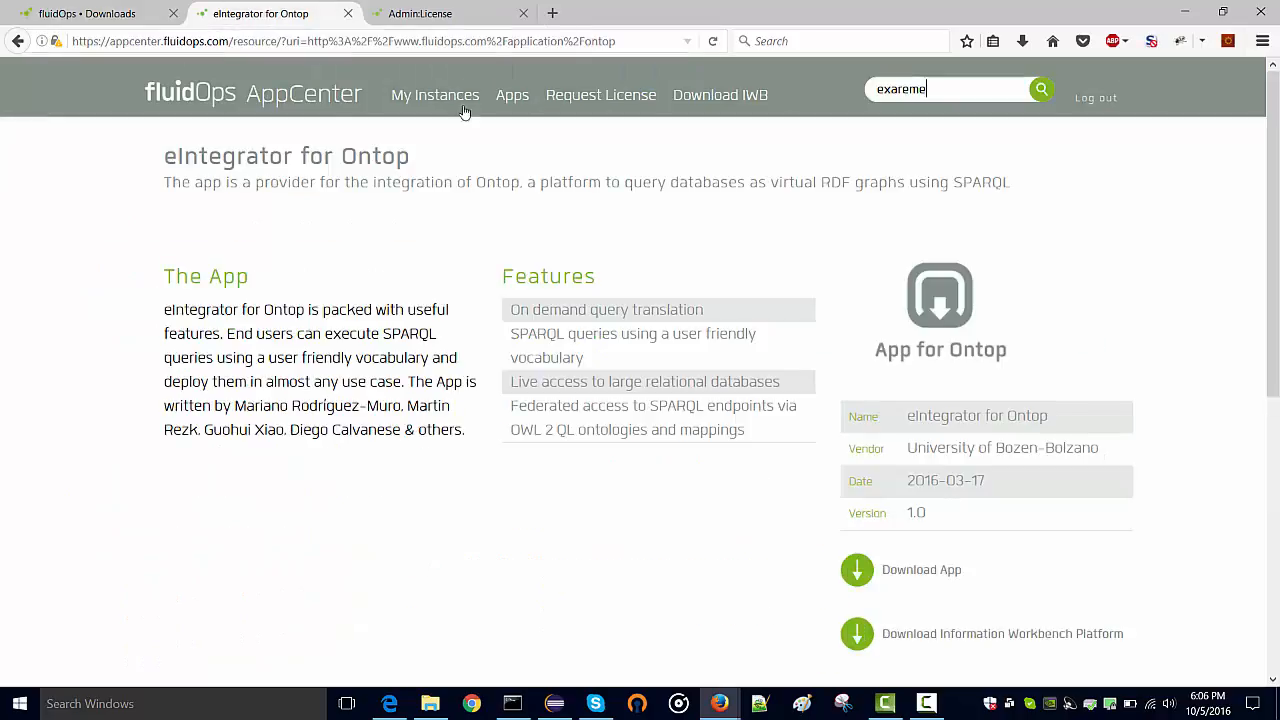
View AppCenter's Request License page explaining licenses are requested by e-mail
{"action": "left_click", "coordinate": [590, 100]}
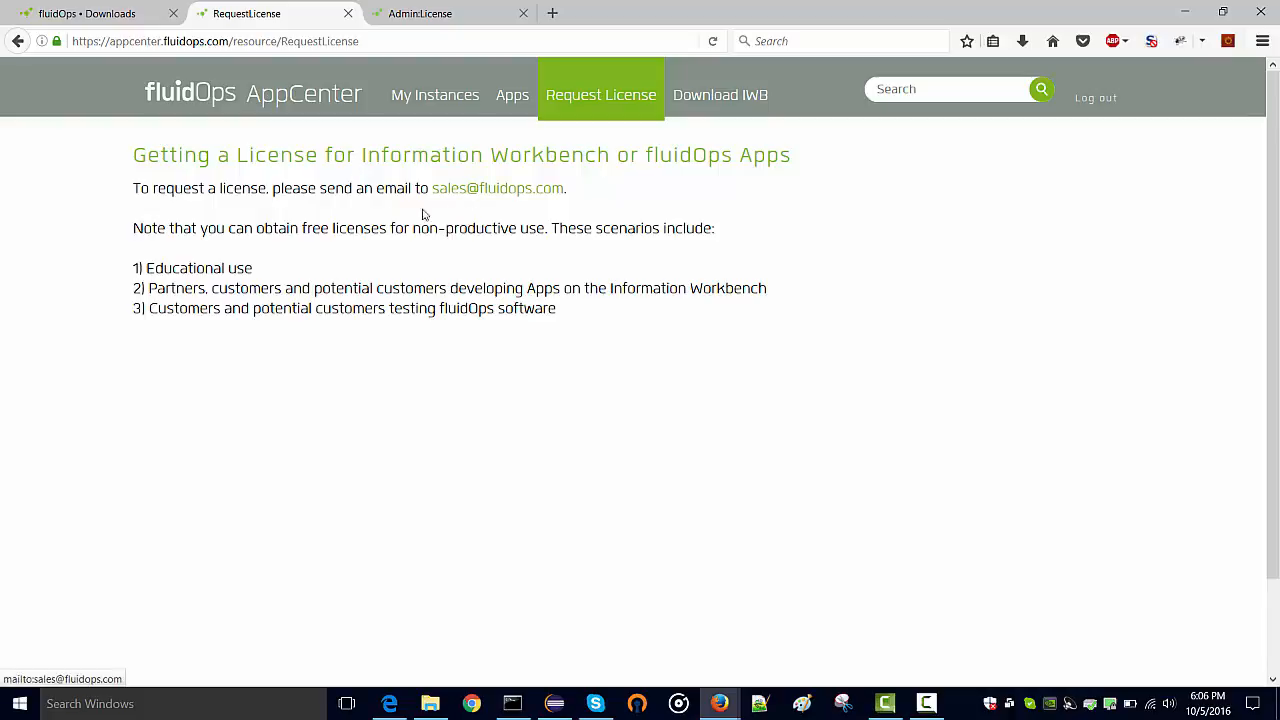
{"action": "left_click", "coordinate": [430, 14]}
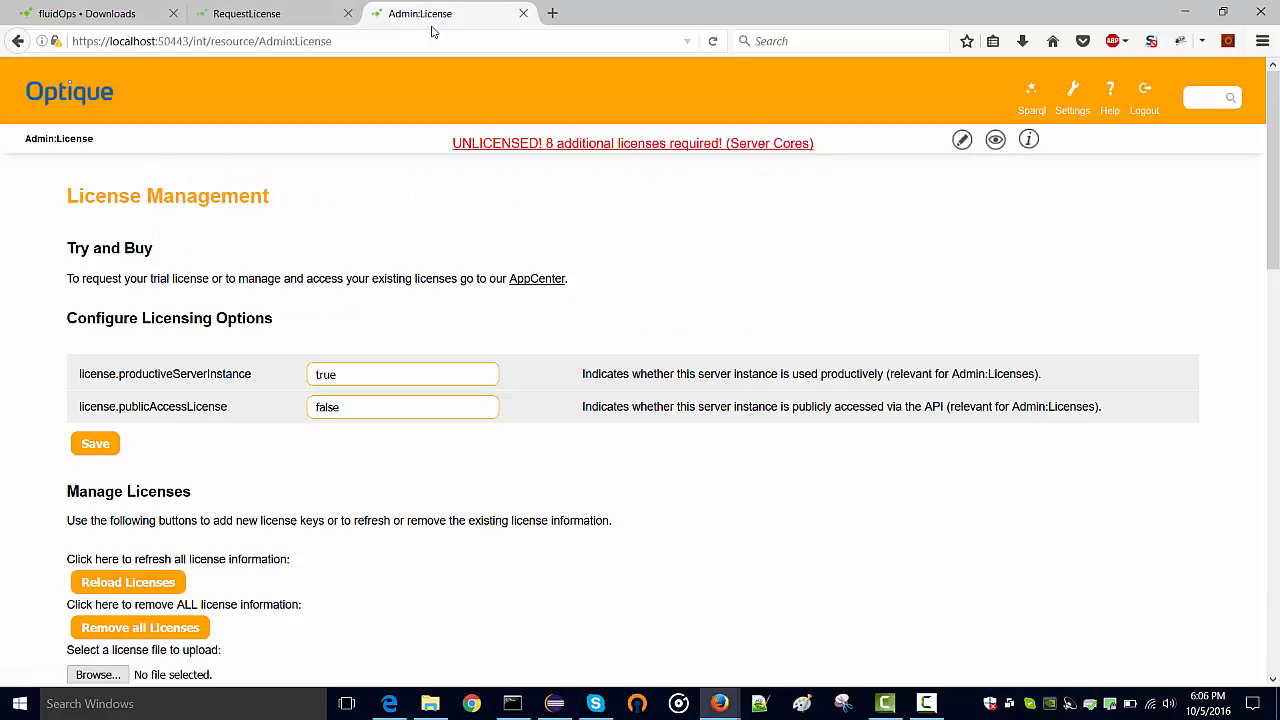
Upload the Desktop License file, clearing UNLICENSED and showing 8 user licenses
{"action": "scroll", "coordinate": [287, 345], "scroll_direction": "down", "scroll_amount": 3}
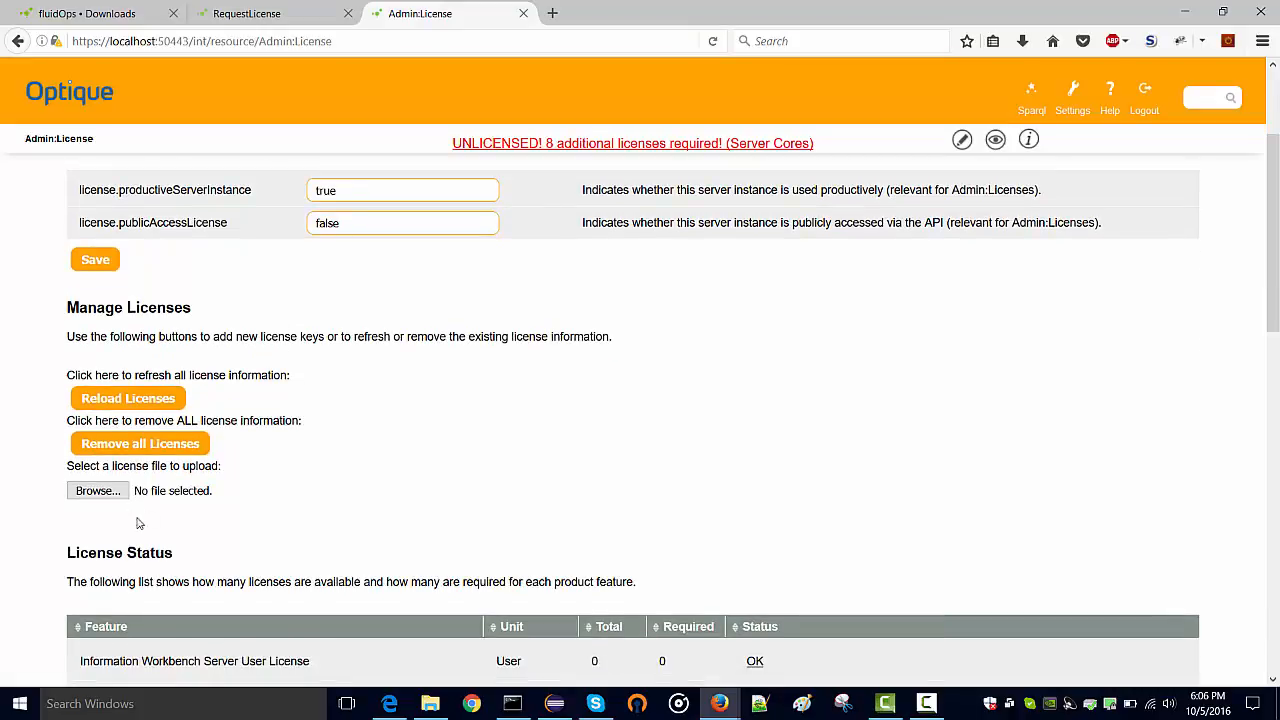
{"action": "left_click", "coordinate": [103, 500]}
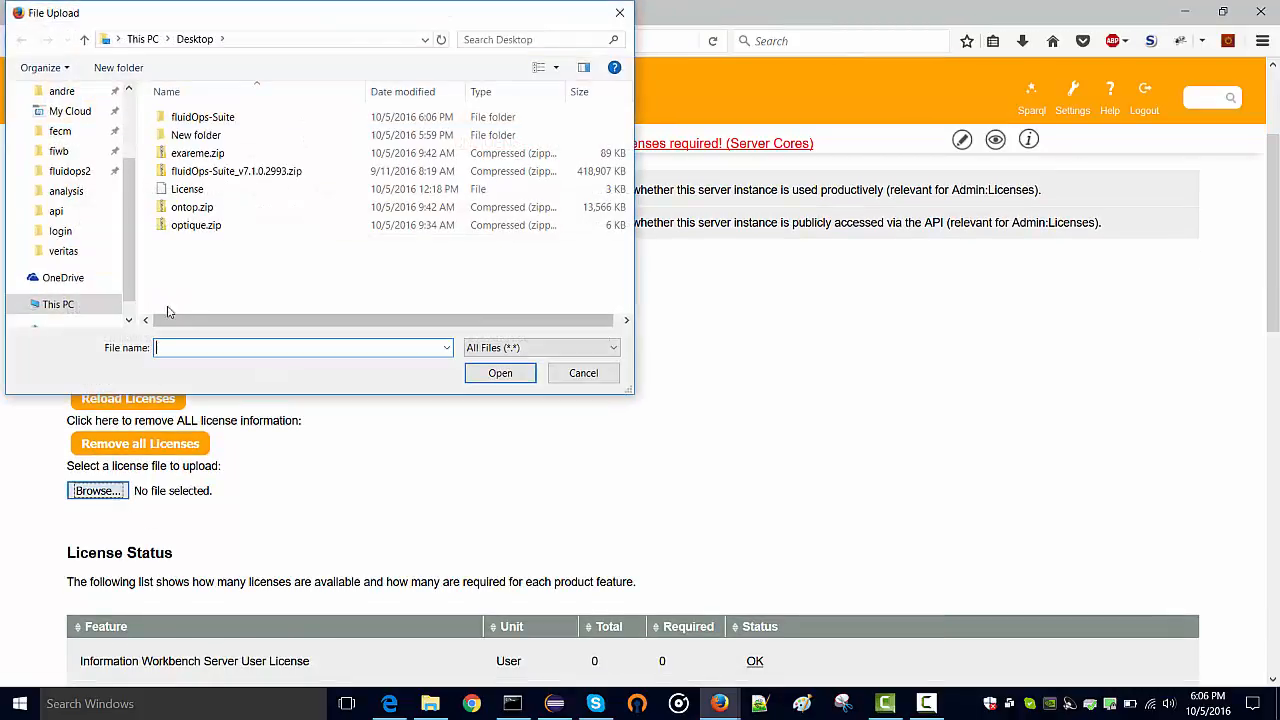
{"action": "double_click", "coordinate": [184, 190]}
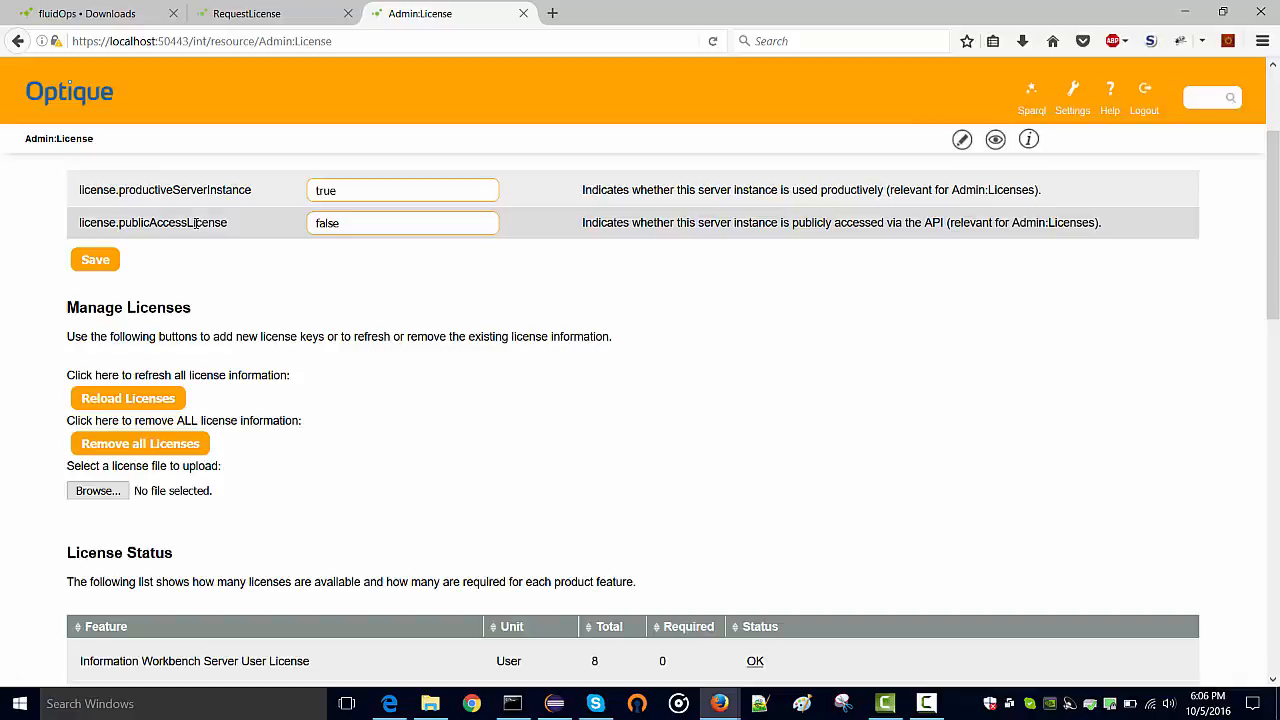
{"action": "left_click", "coordinate": [316, 42]}
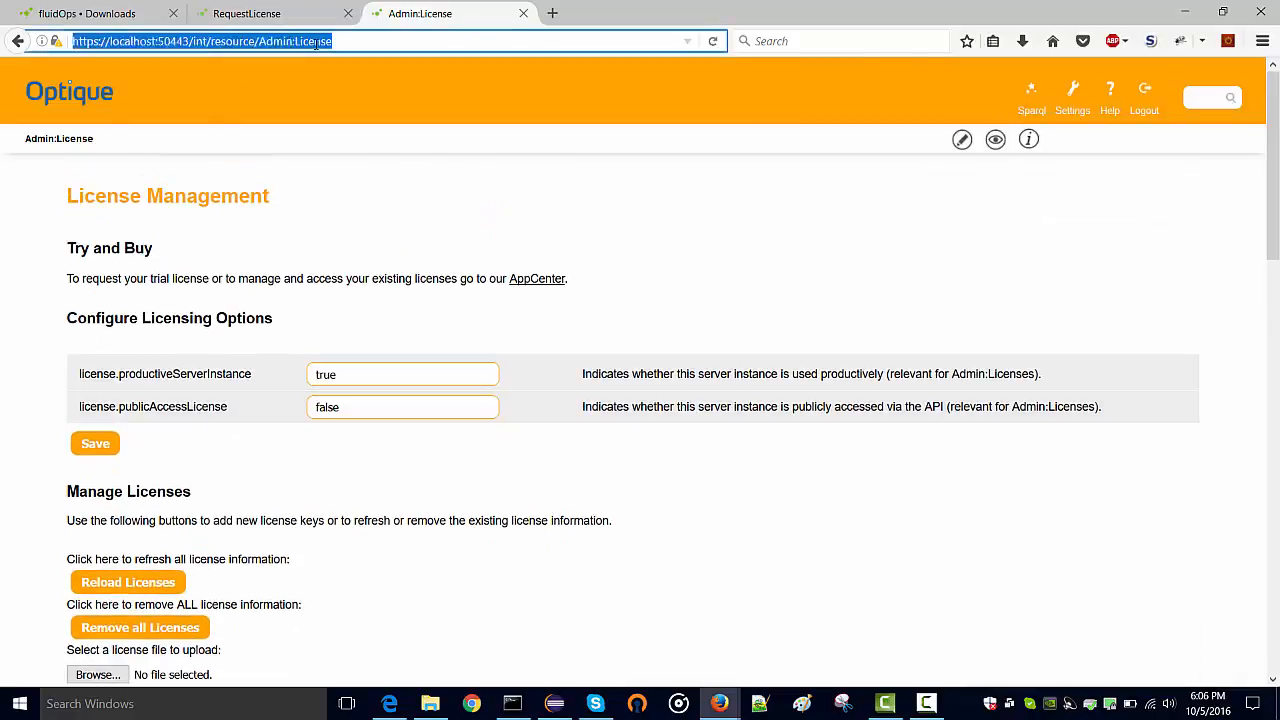
{"action": "double_click", "coordinate": [314, 42]}
Load Admin:Apps and read through the Help:Ontop tutorial from the ontop row
{"action": "type", "text": "Apps"}
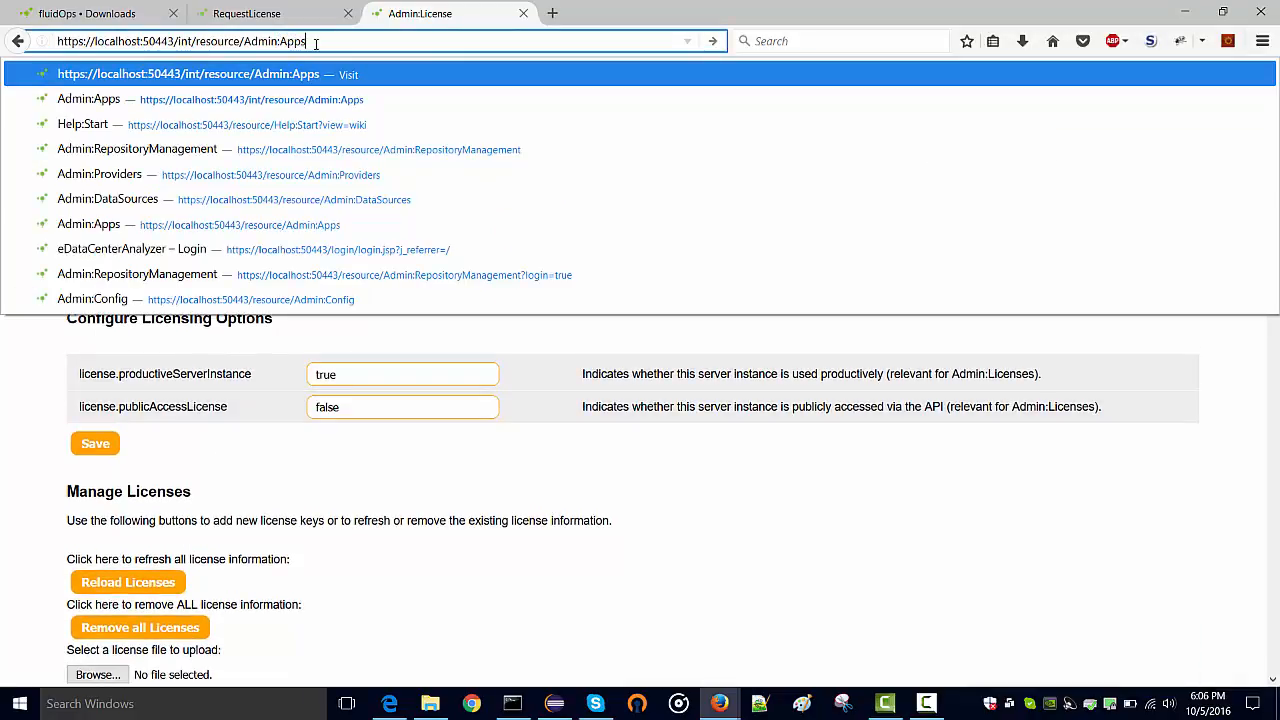
{"action": "key", "text": "Return"}
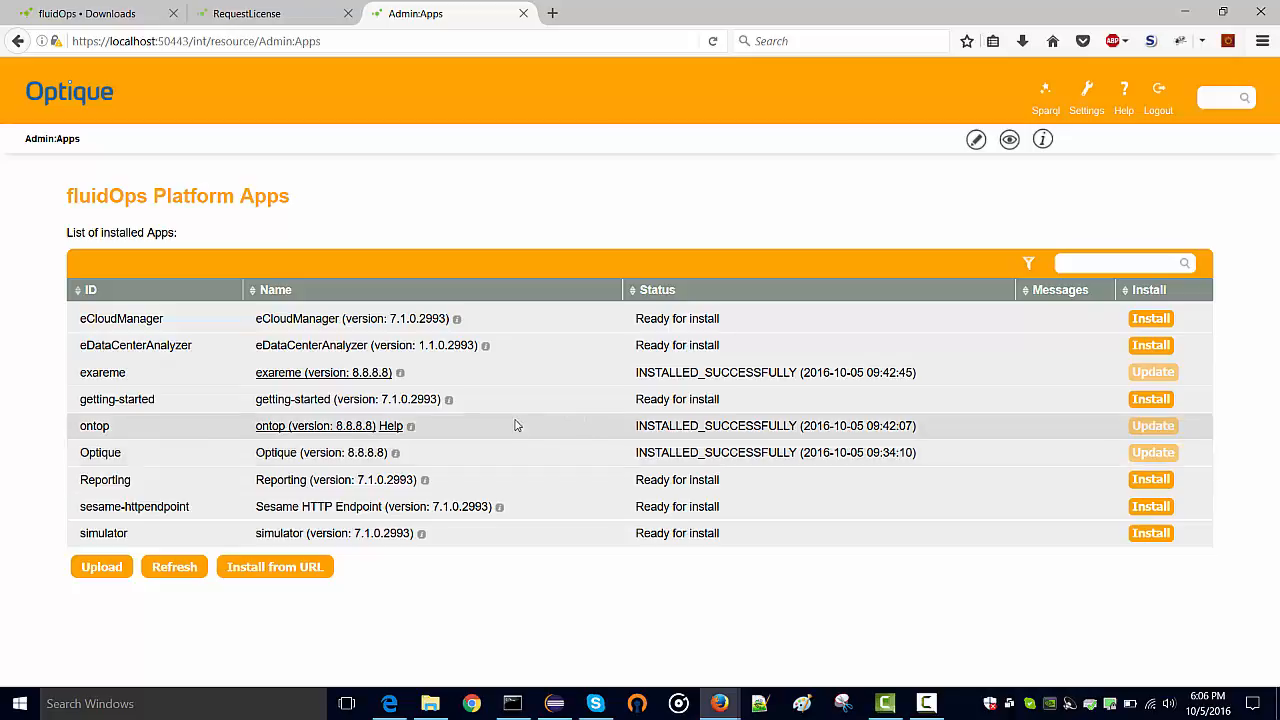
{"action": "left_click", "coordinate": [392, 427]}
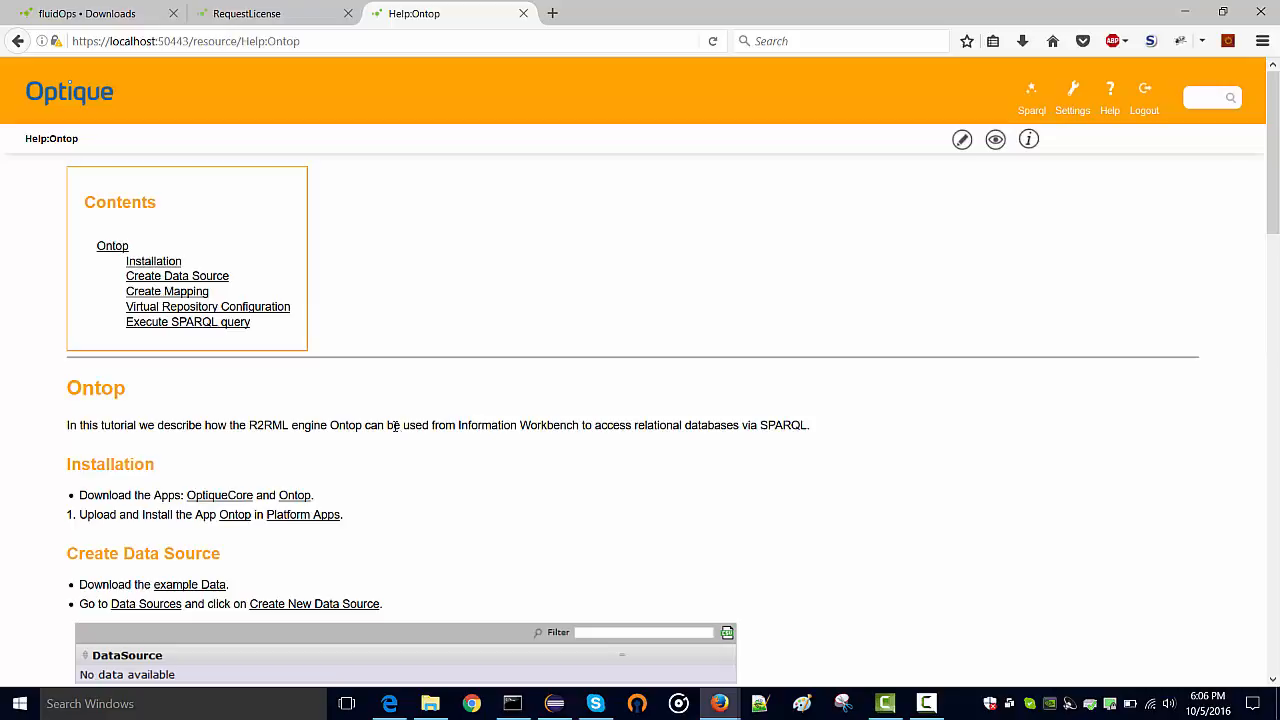
{"action": "scroll", "coordinate": [396, 425], "scroll_direction": "down", "scroll_amount": 2}
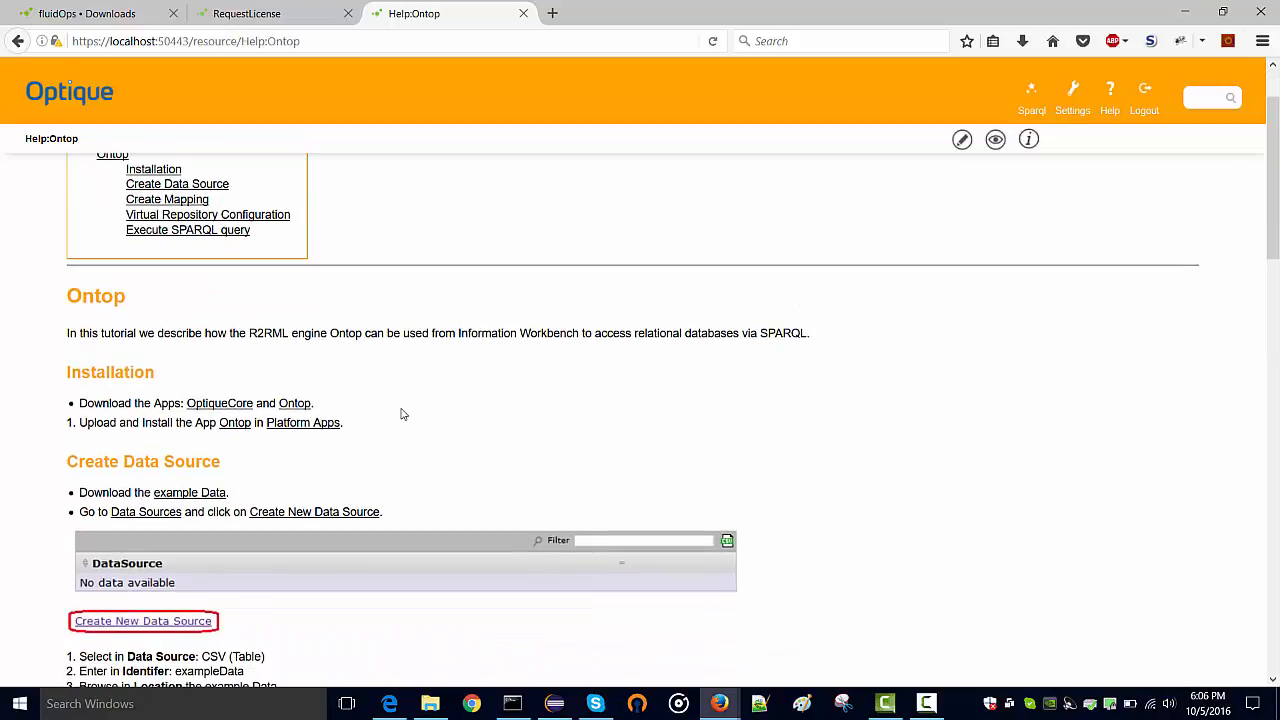
{"action": "scroll", "coordinate": [401, 414], "scroll_direction": "down", "scroll_amount": 10}
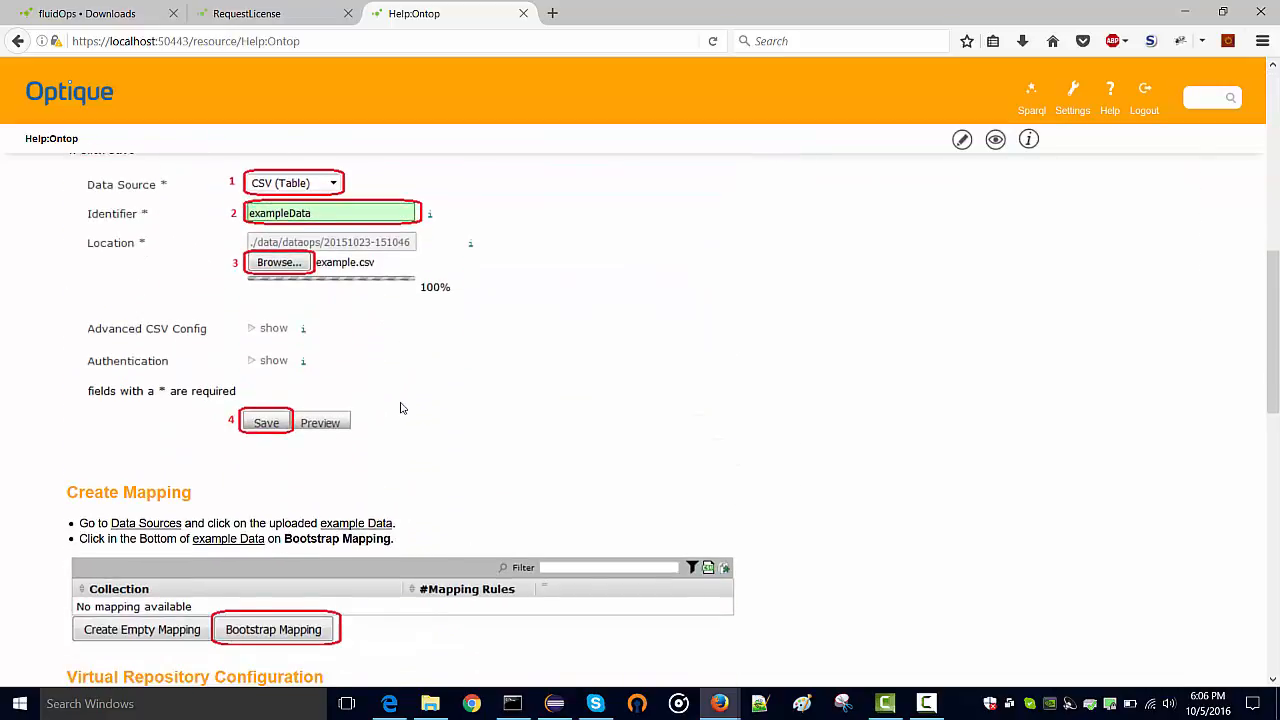
{"action": "scroll", "coordinate": [401, 408], "scroll_direction": "down", "scroll_amount": 5}
{"action": "scroll", "coordinate": [401, 408], "scroll_direction": "down", "scroll_amount": 4}
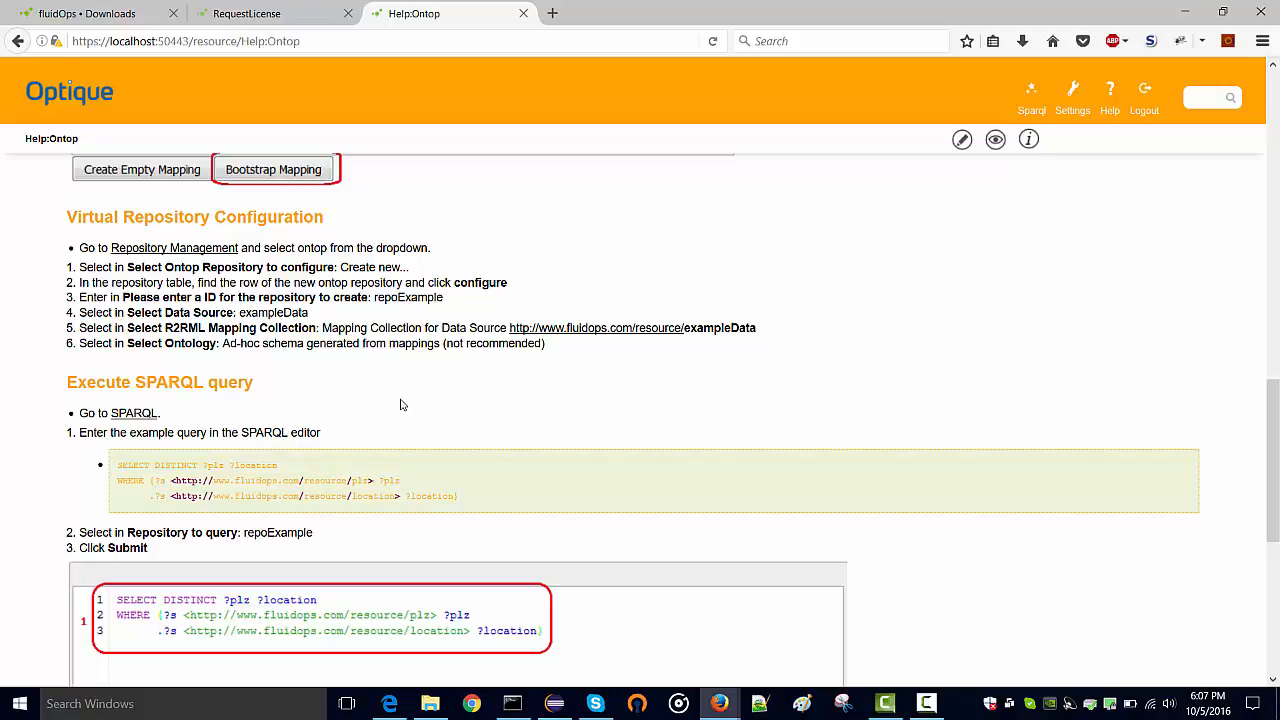
{"action": "key", "text": "Home"}
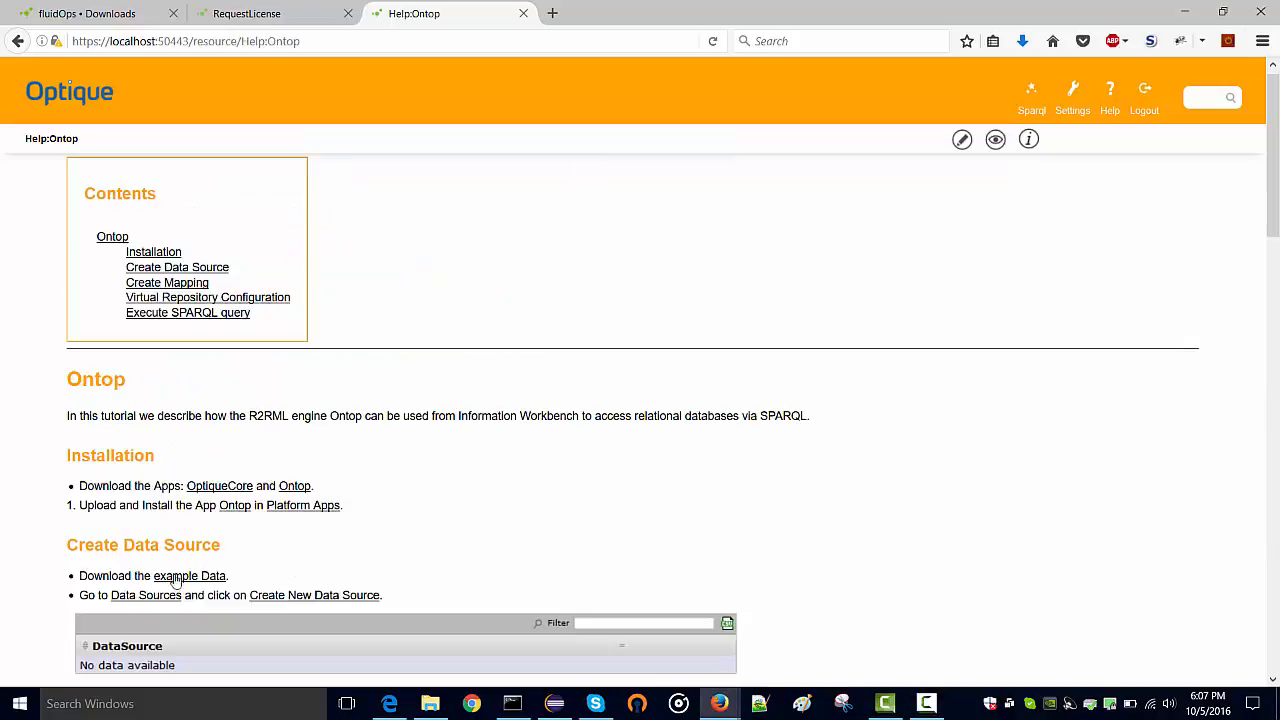
From the Workbench settings, go to Data Sources and start a new data source
{"action": "left_click_drag", "start_coordinate": [229, 577], "coordinate": [97, 577]}
{"action": "left_click", "coordinate": [100, 577]}
{"action": "left_click", "coordinate": [1073, 92]}
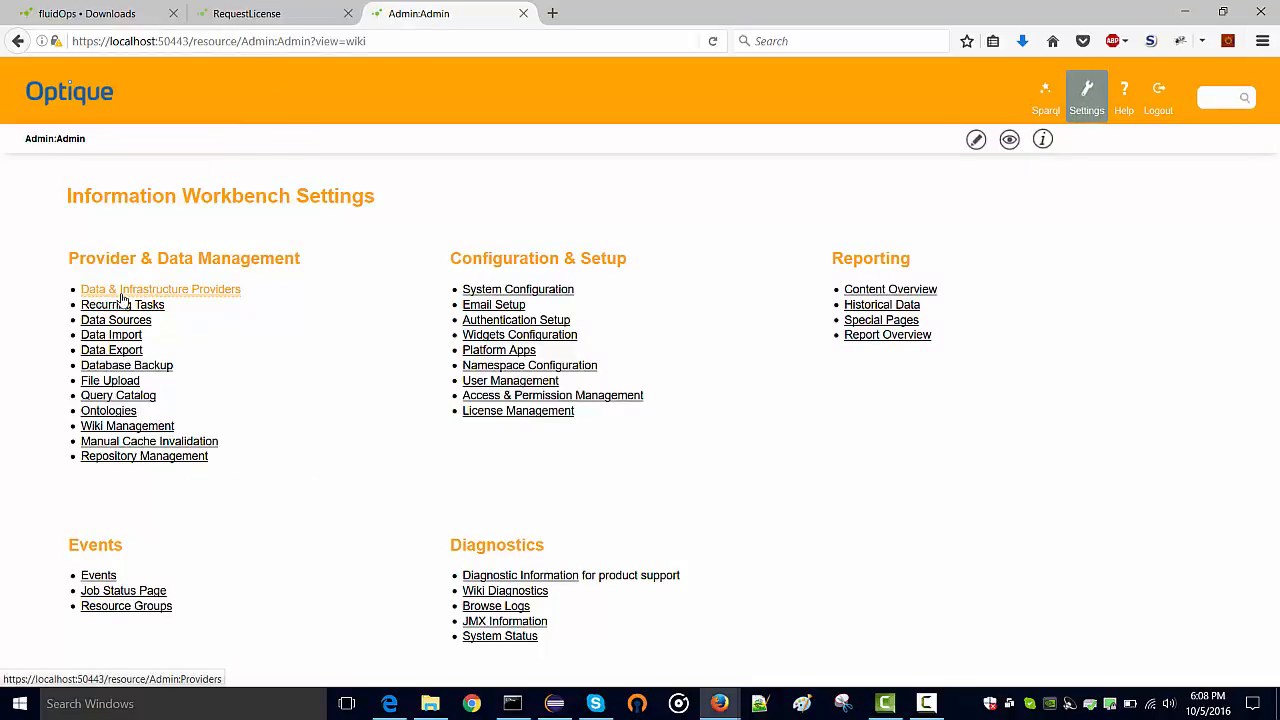
{"action": "left_click", "coordinate": [122, 321]}
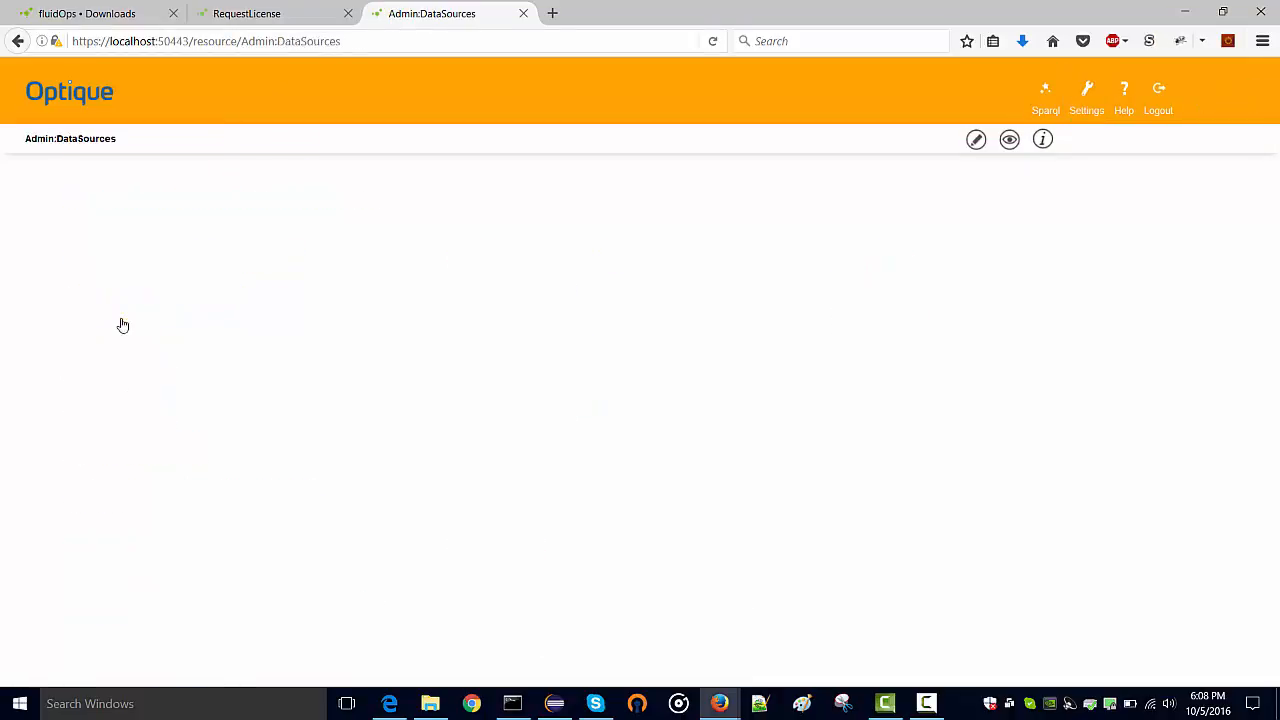
{"action": "left_click", "coordinate": [128, 376]}
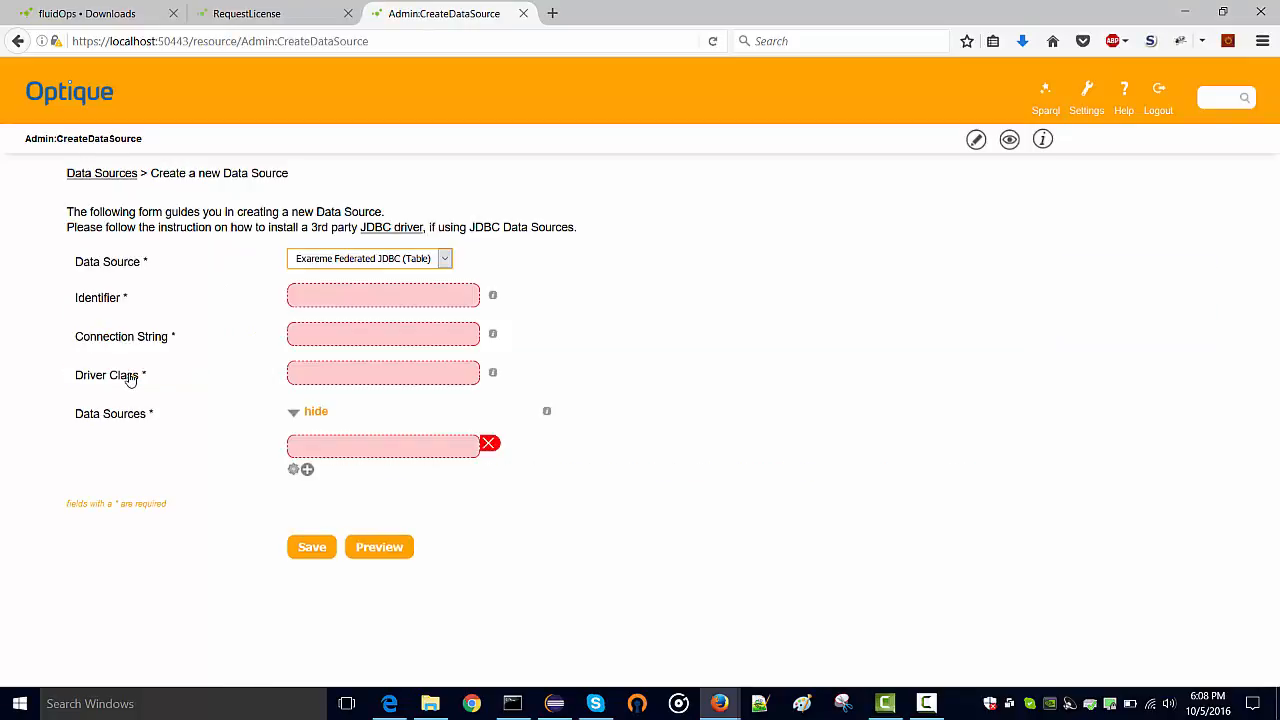
Set type CSV (Table), identifier csv, and upload exampleData.csv as the location
{"action": "left_click", "coordinate": [338, 261]}
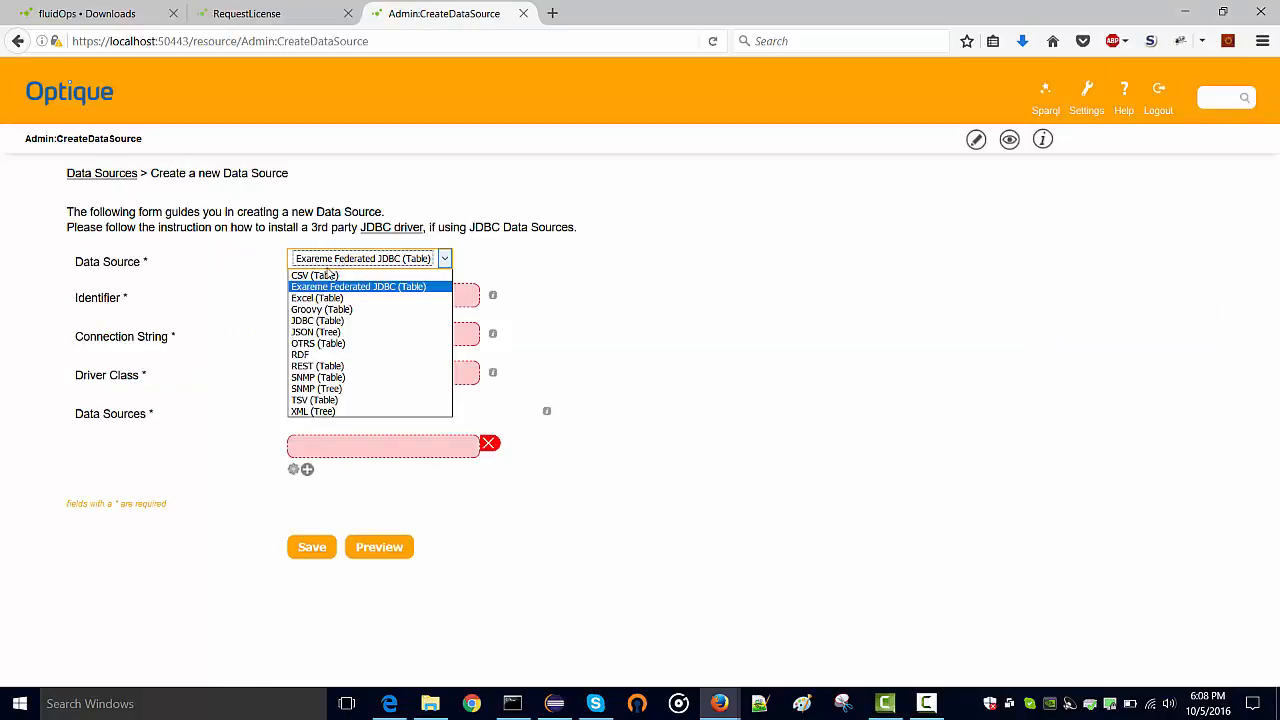
{"action": "left_click", "coordinate": [326, 271]}
{"action": "left_click", "coordinate": [323, 292]}
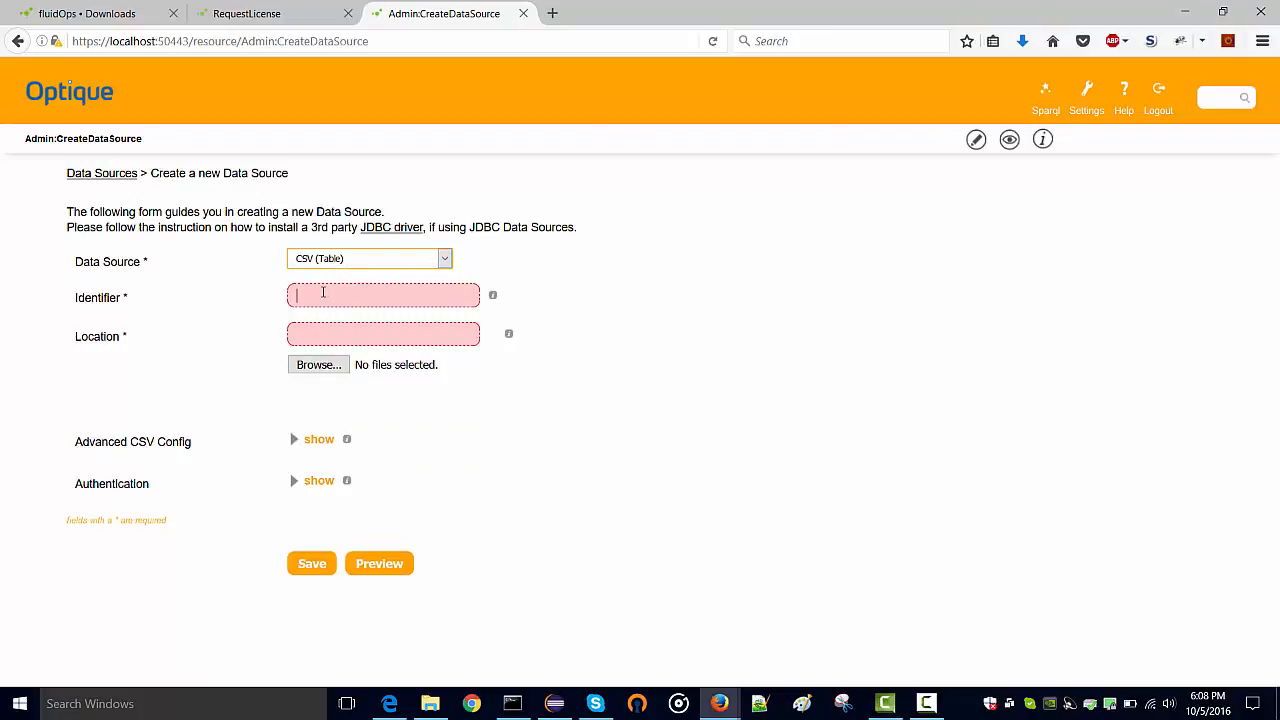
{"action": "type", "text": "csv"}
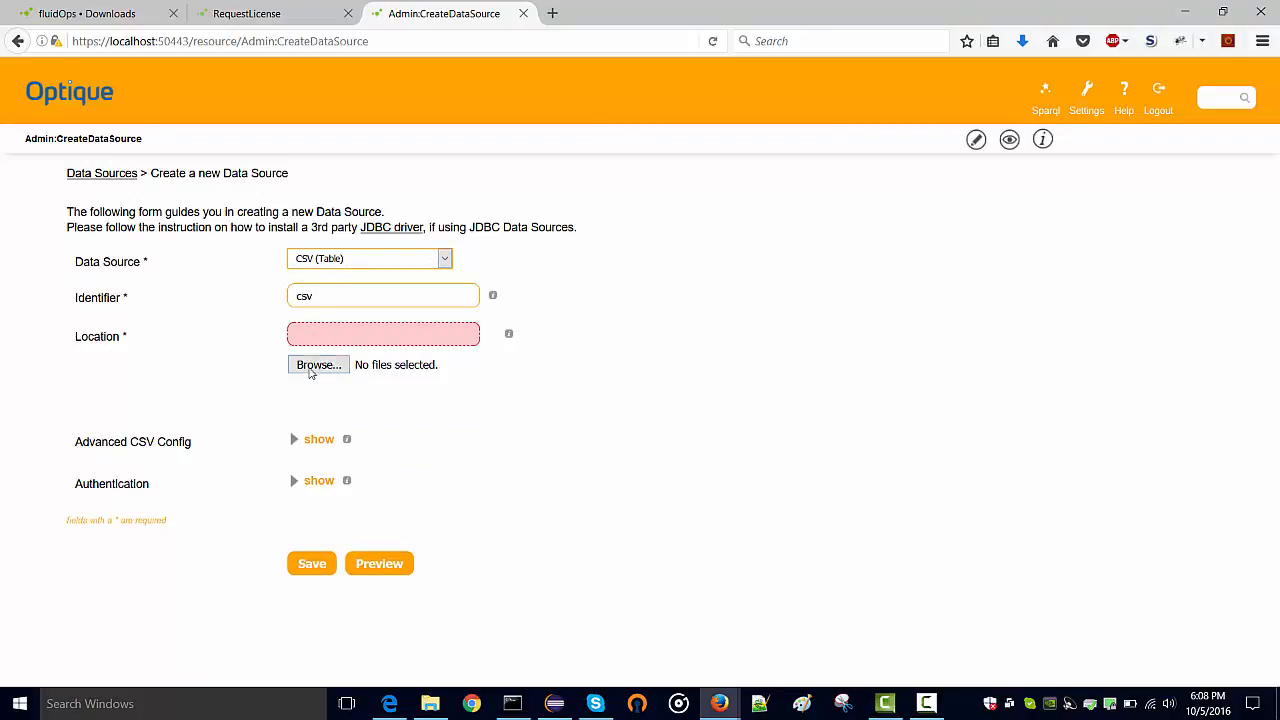
{"action": "left_click", "coordinate": [316, 366]}
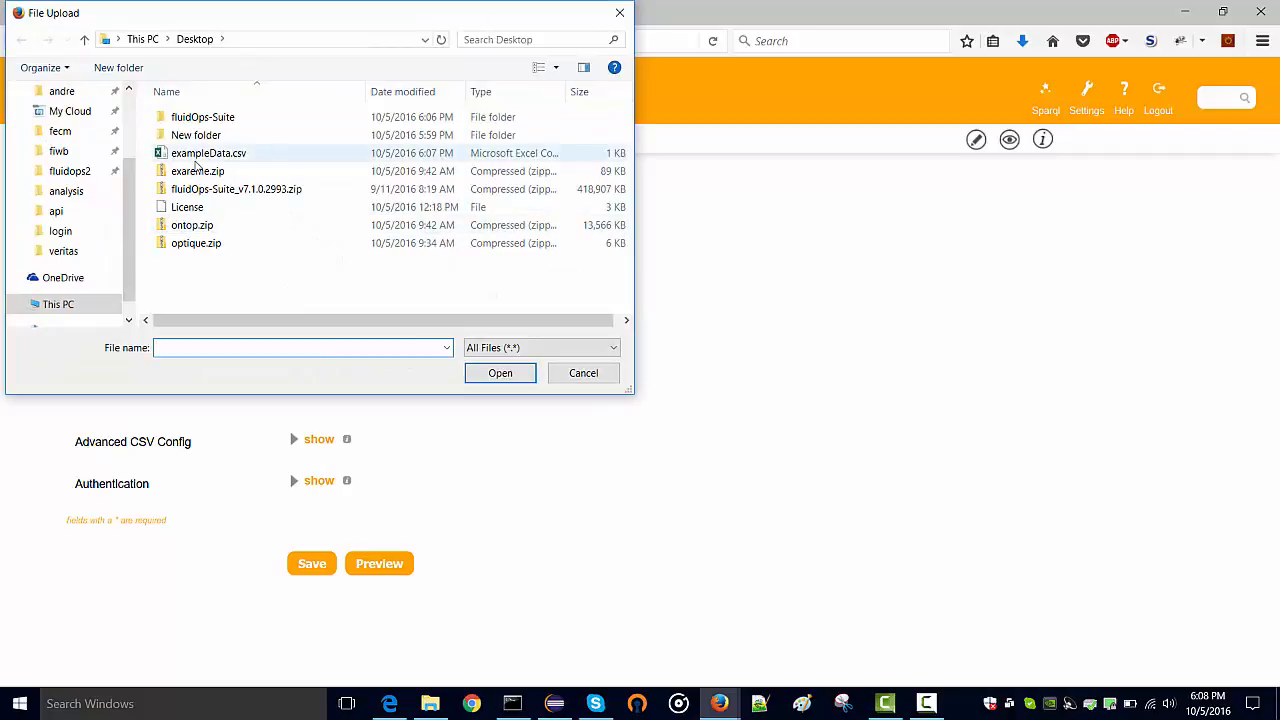
{"action": "double_click", "coordinate": [205, 153]}
Preview the CSV data, save the csv data source, then go back to the form
{"action": "left_click", "coordinate": [364, 567]}
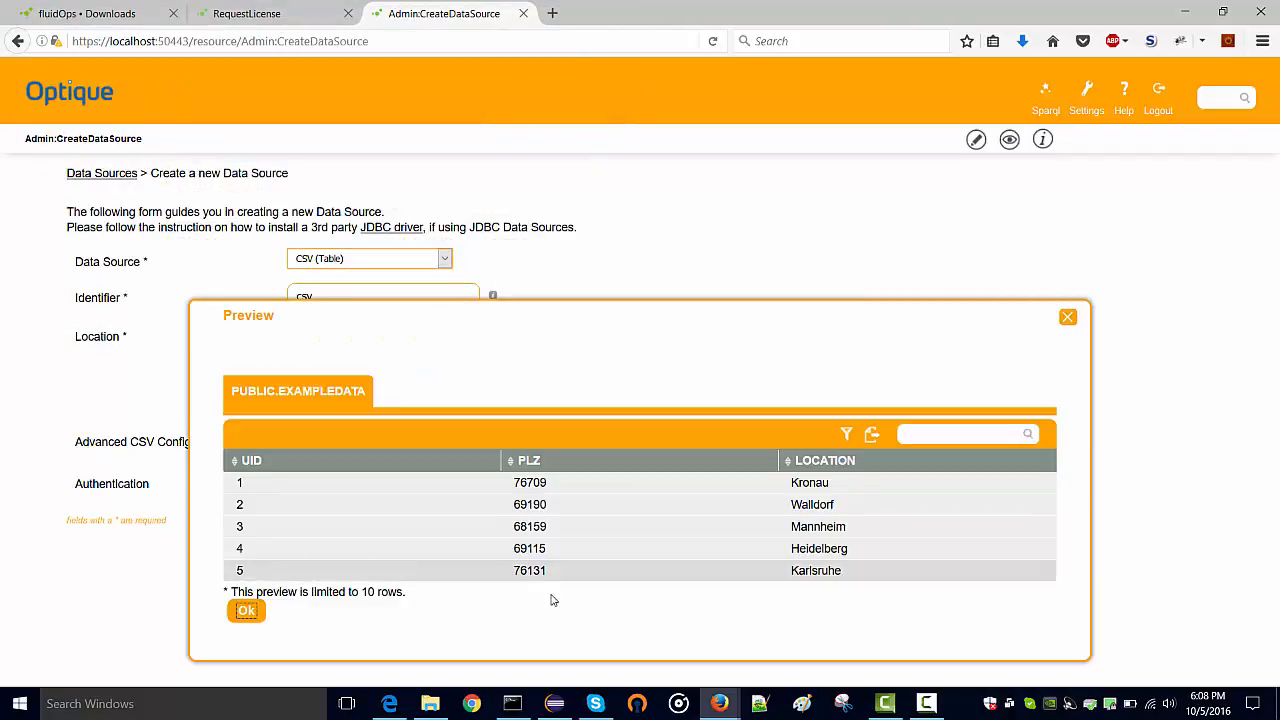
{"action": "left_click", "coordinate": [1069, 318]}
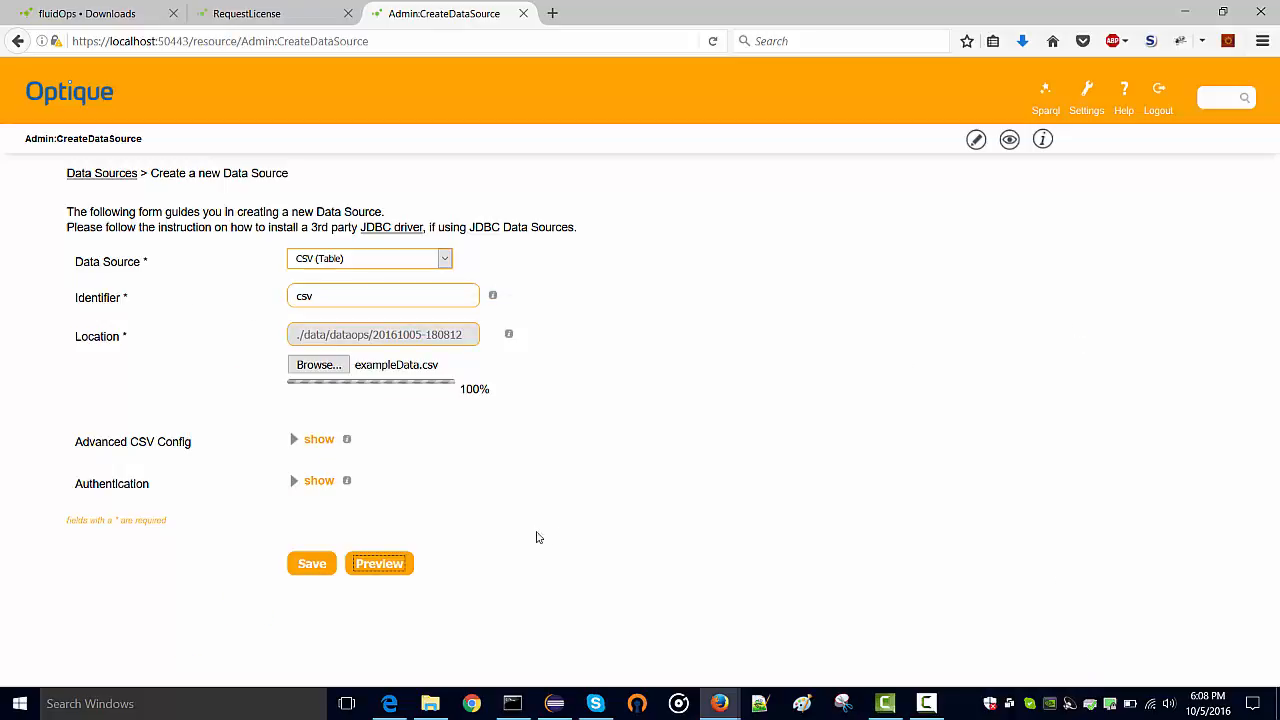
{"action": "left_click", "coordinate": [317, 570]}
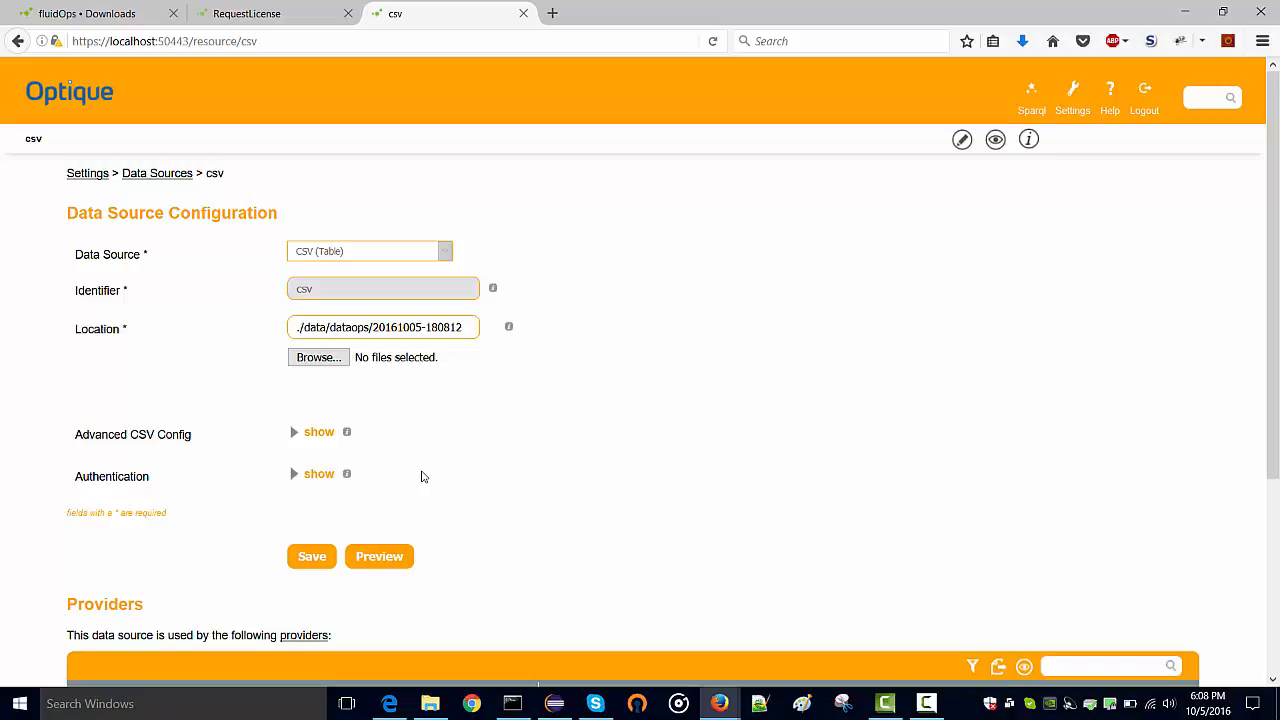
{"action": "key", "text": "alt+Left"}
Choose JDBC (Table), view its connection string templates, then return to the Data Sources list
{"action": "left_click", "coordinate": [322, 261]}
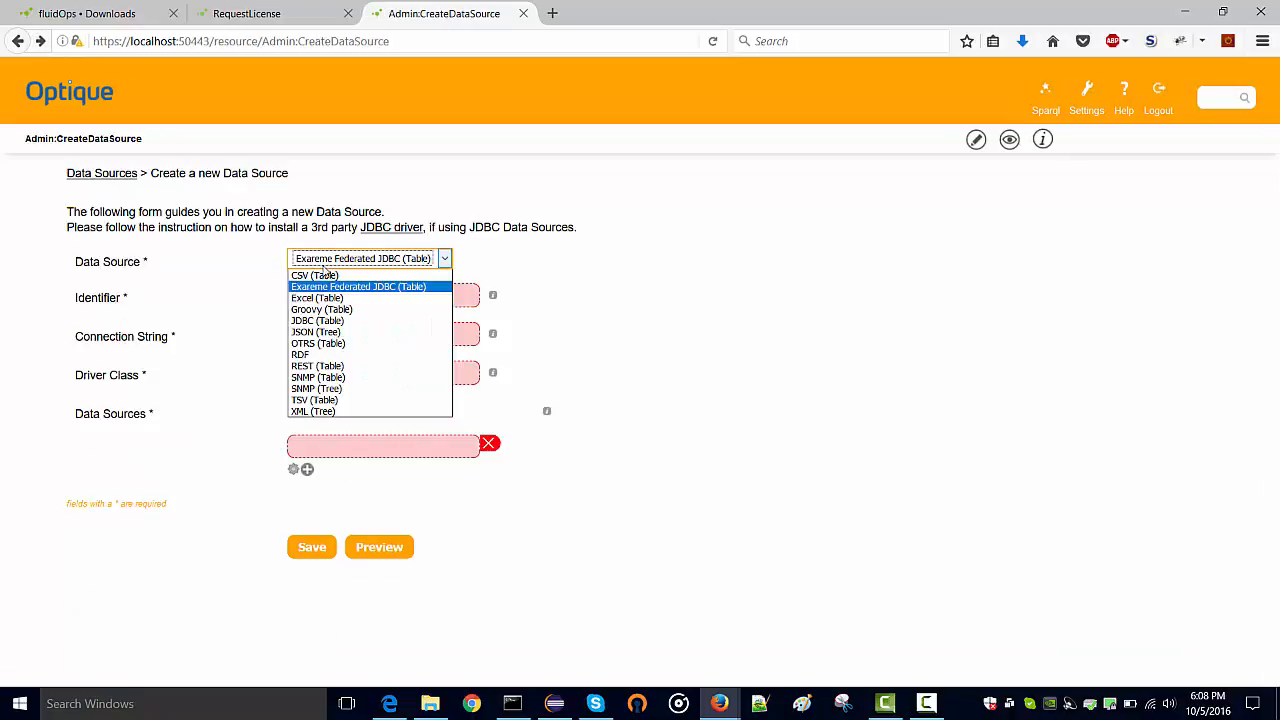
{"action": "left_click", "coordinate": [330, 320]}
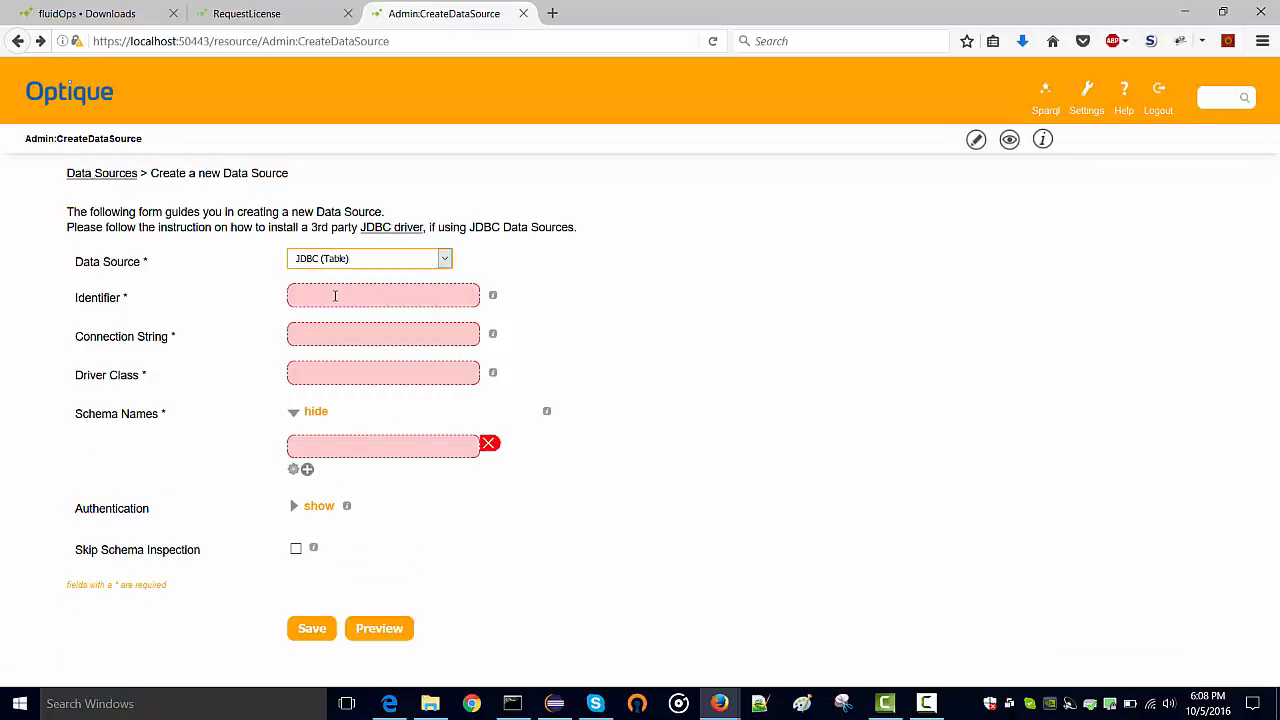
{"action": "left_click", "coordinate": [332, 333]}
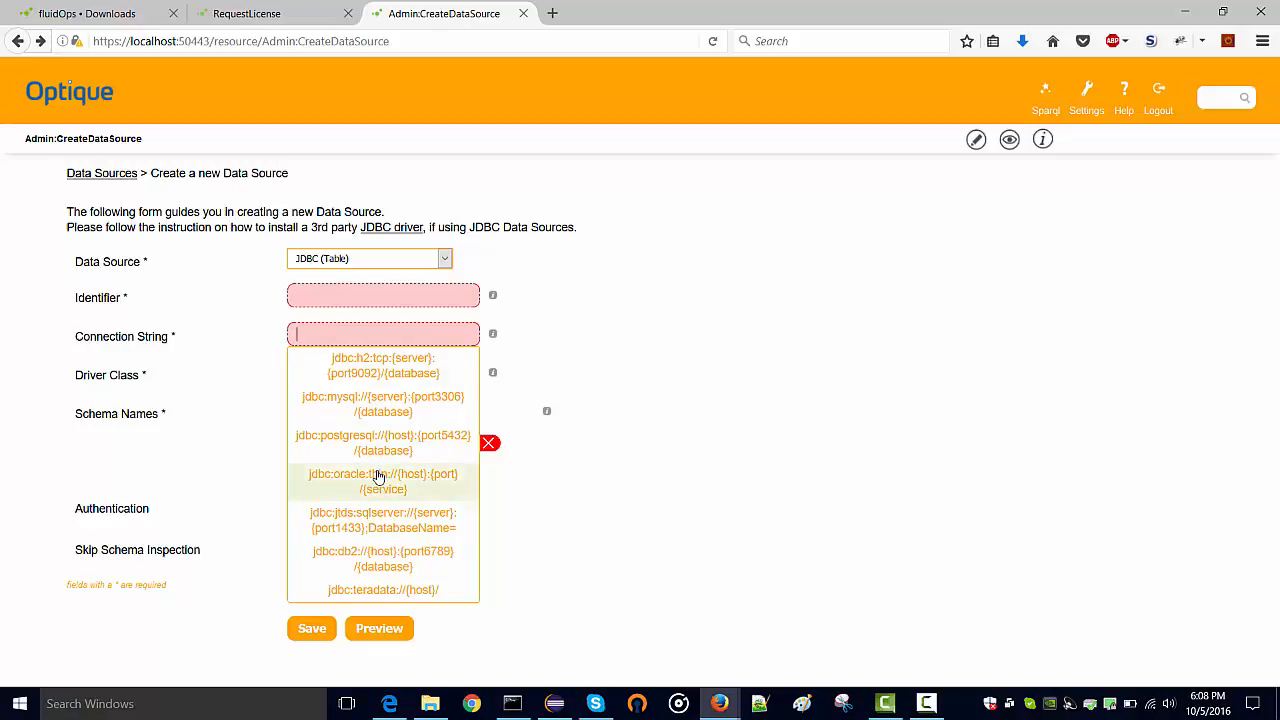
{"action": "left_click", "coordinate": [250, 474]}
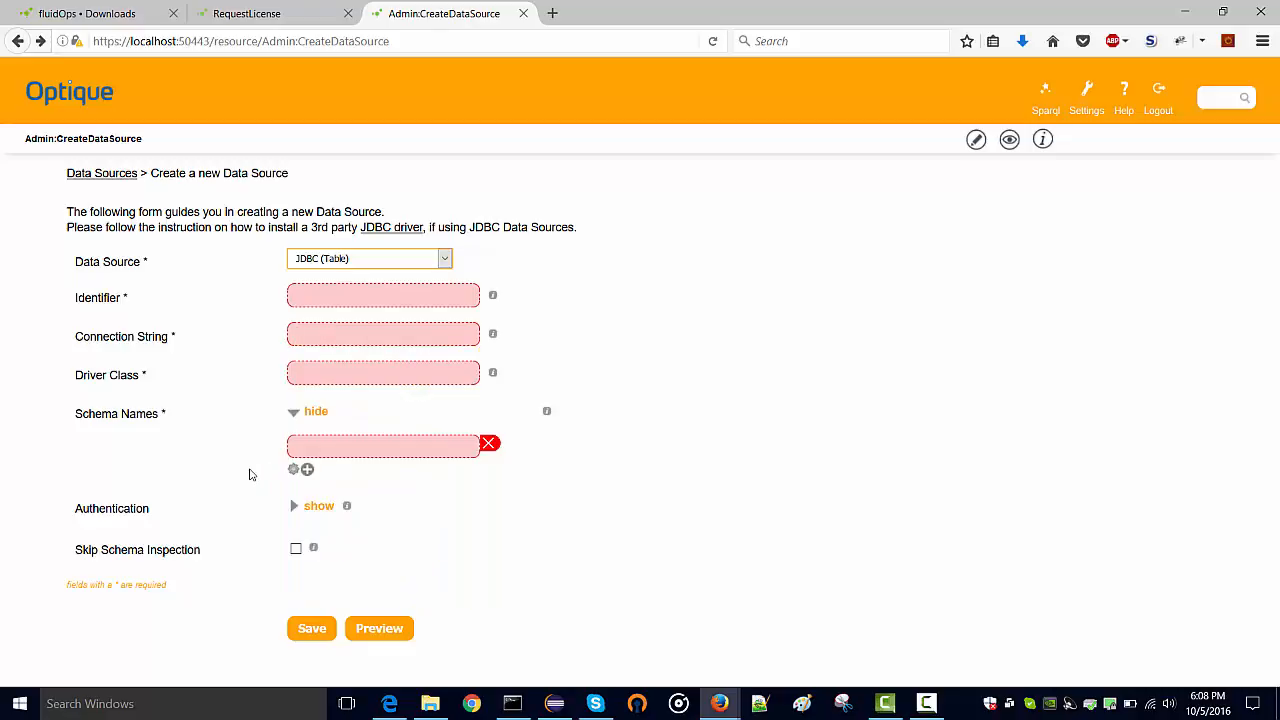
{"action": "left_click", "coordinate": [80, 177]}
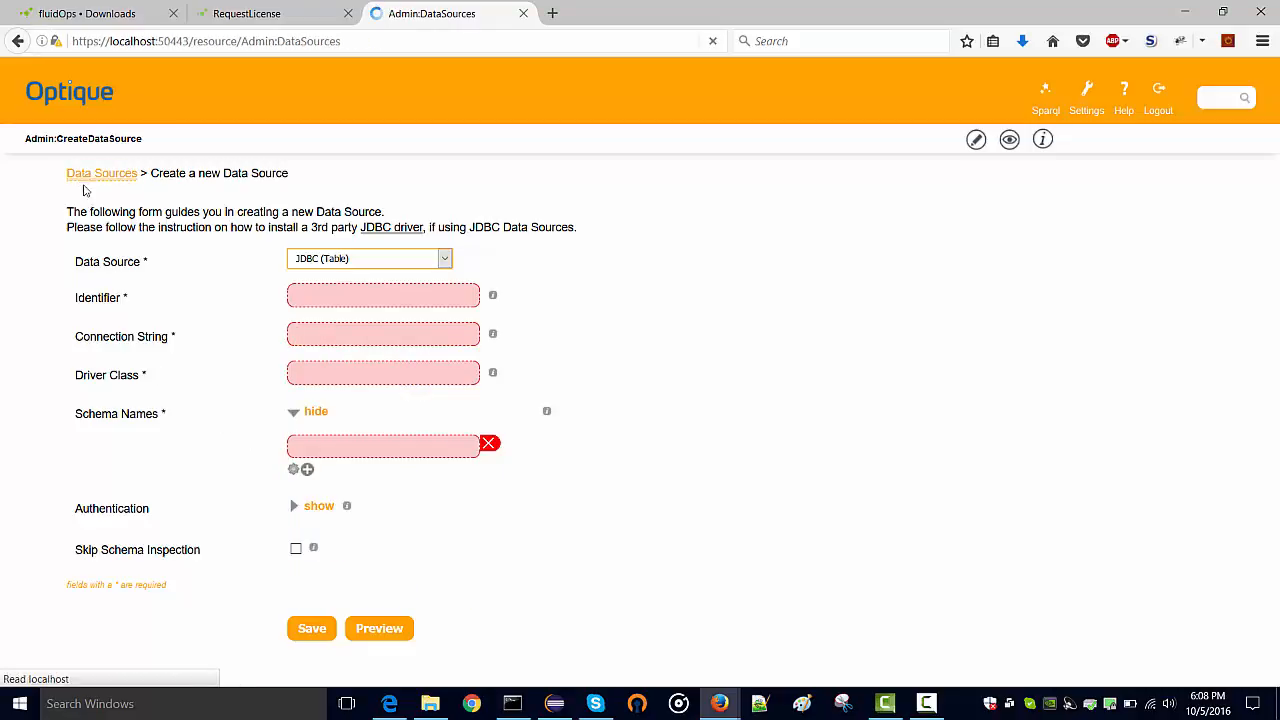
Open the csv data source and bootstrap a mapping from its data
{"action": "left_click", "coordinate": [91, 342]}
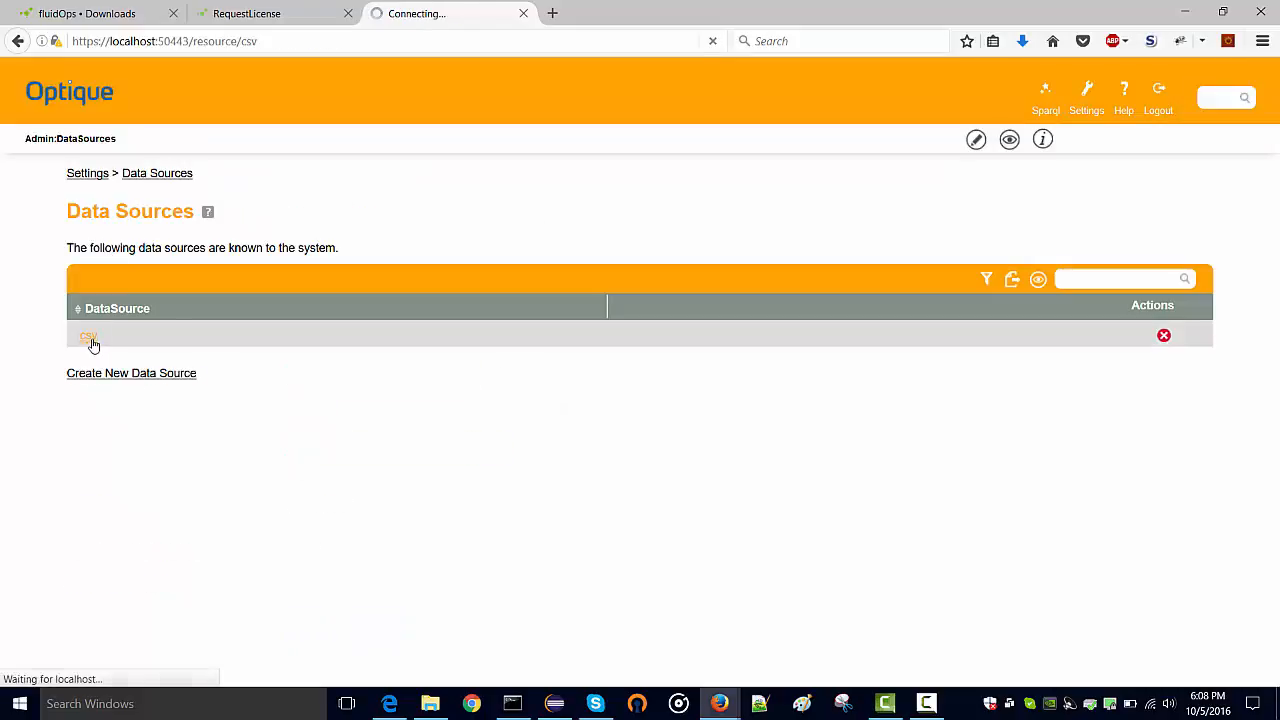
{"action": "scroll", "coordinate": [255, 404], "scroll_direction": "down", "scroll_amount": 3}
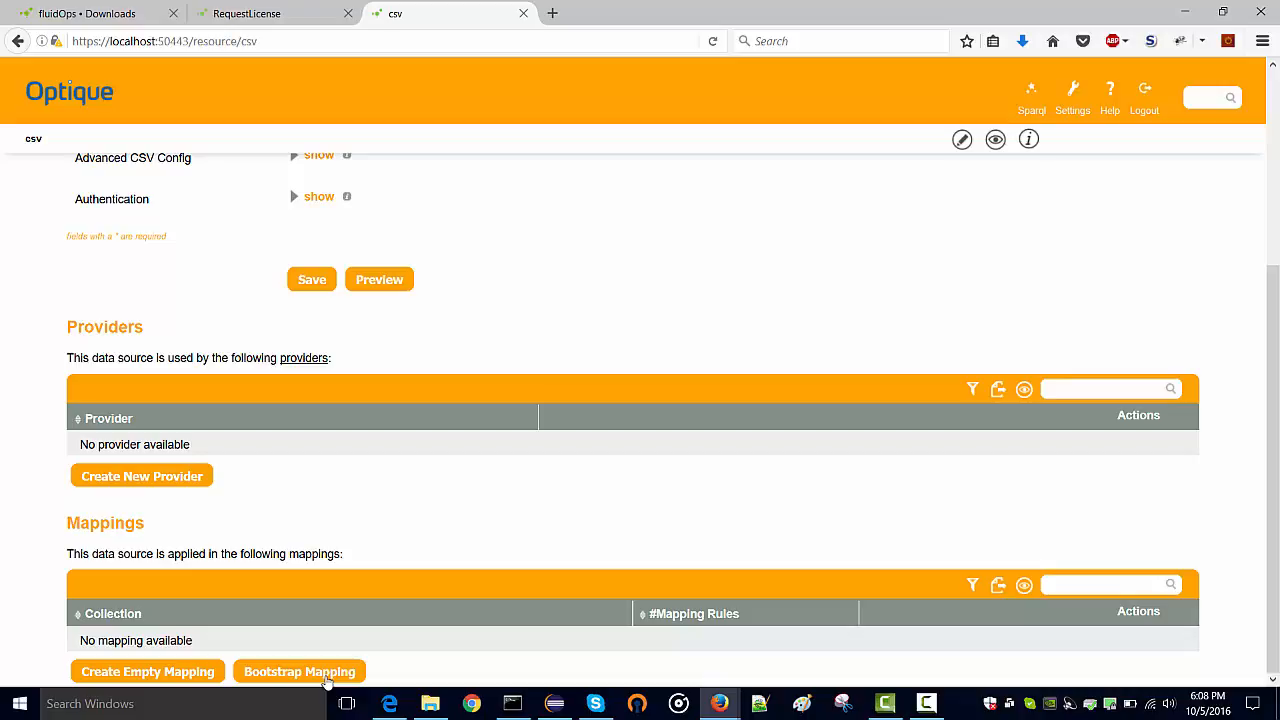
{"action": "left_click", "coordinate": [327, 680]}
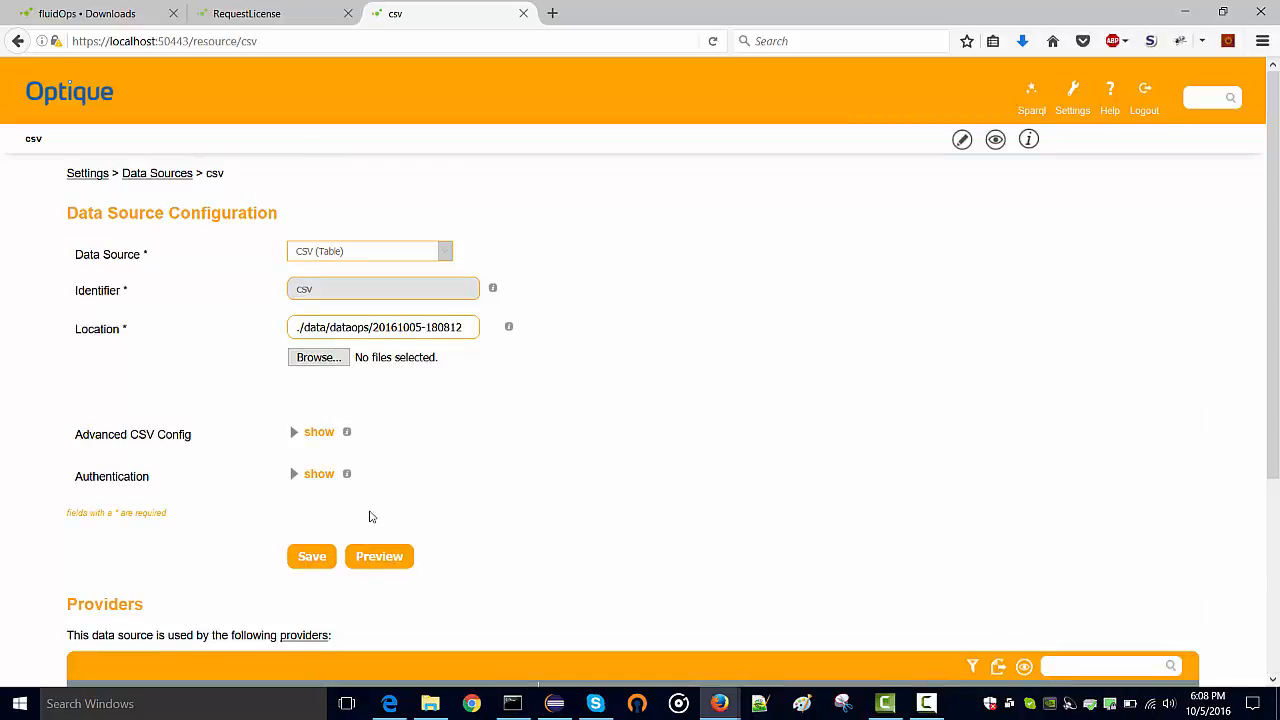
Open the PUBLIC.EXAMPLEDATA mapping rule, preview its resulting triples, and return to the collection
{"action": "scroll", "coordinate": [365, 517], "scroll_direction": "down", "scroll_amount": 3}
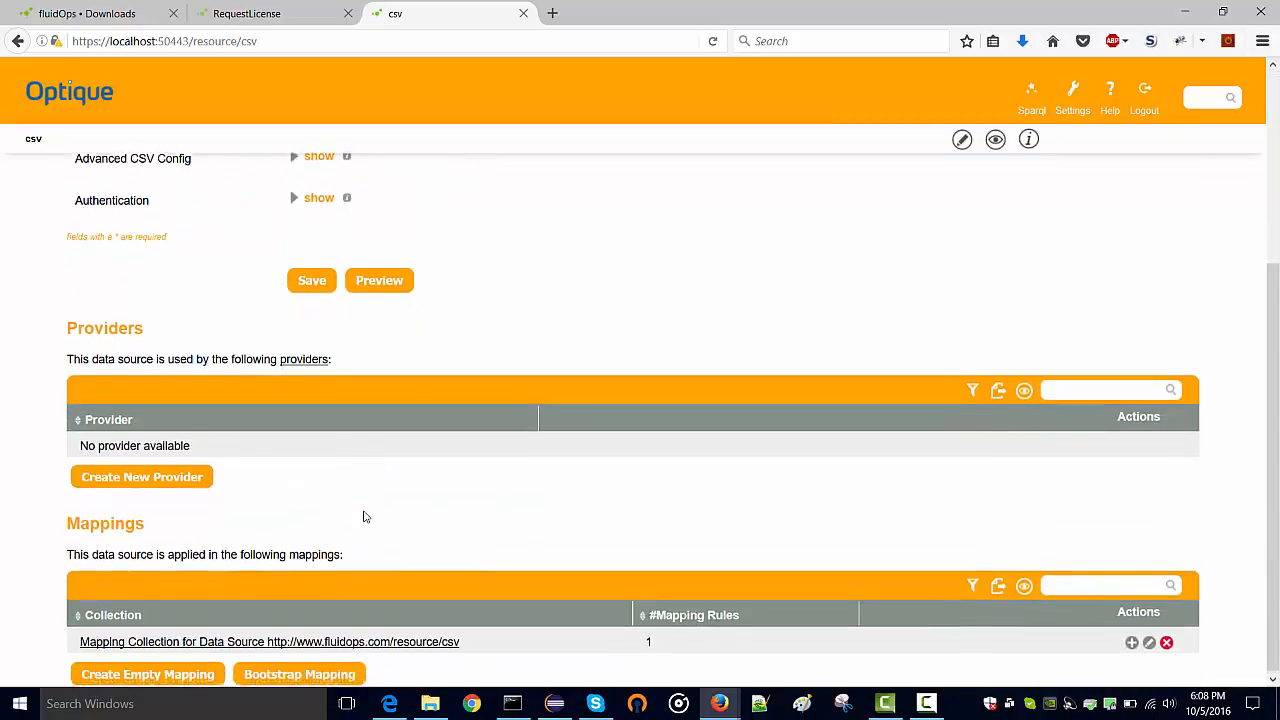
{"action": "left_click", "coordinate": [366, 643]}
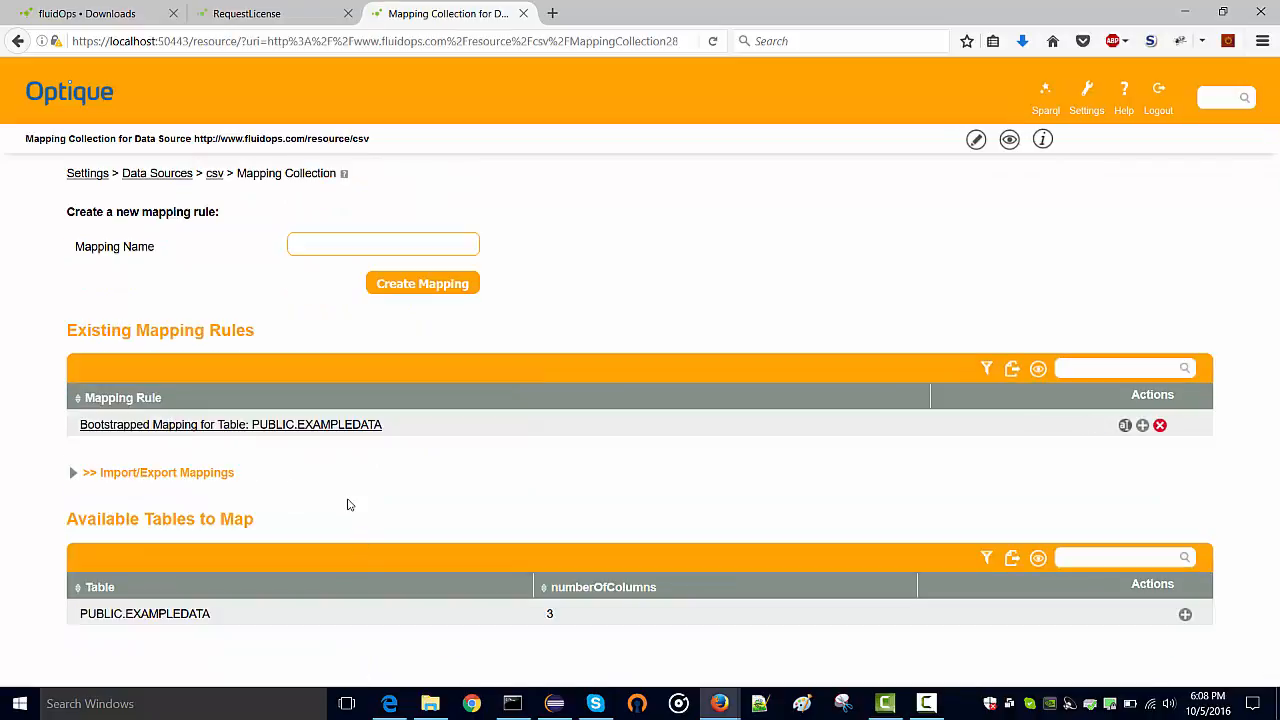
{"action": "left_click", "coordinate": [257, 434]}
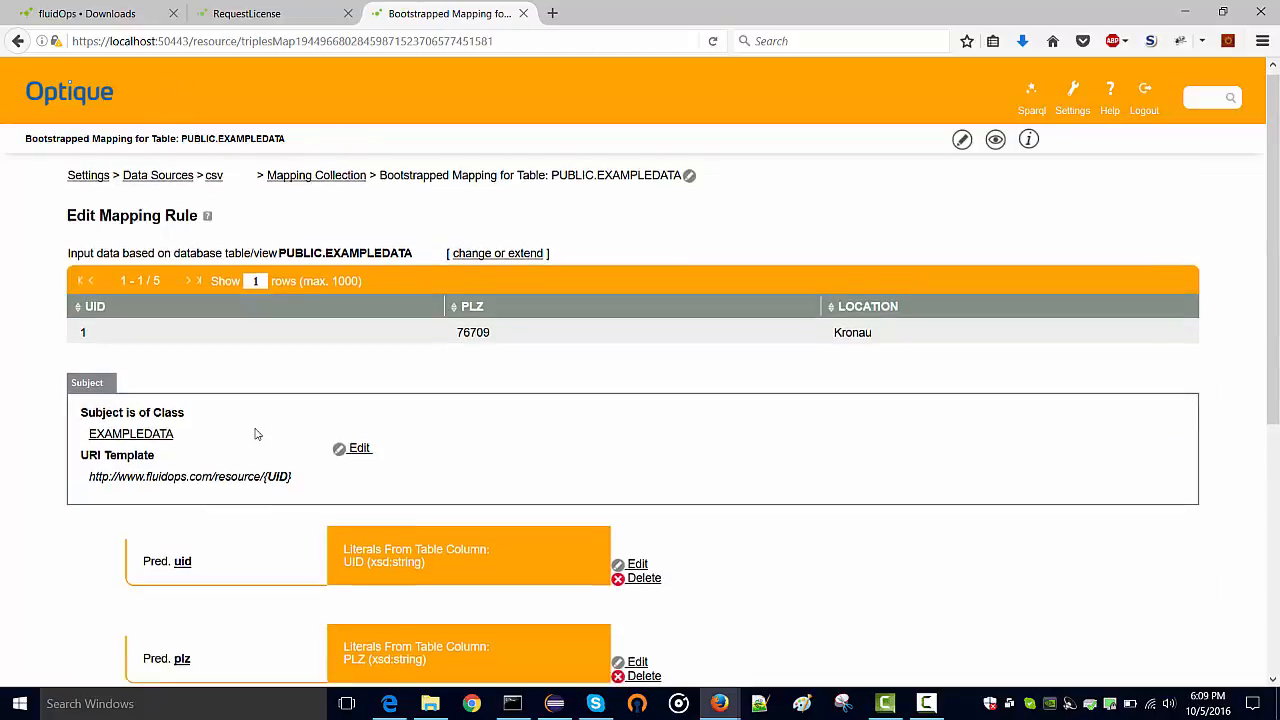
{"action": "scroll", "coordinate": [146, 372], "scroll_direction": "down", "scroll_amount": 2}
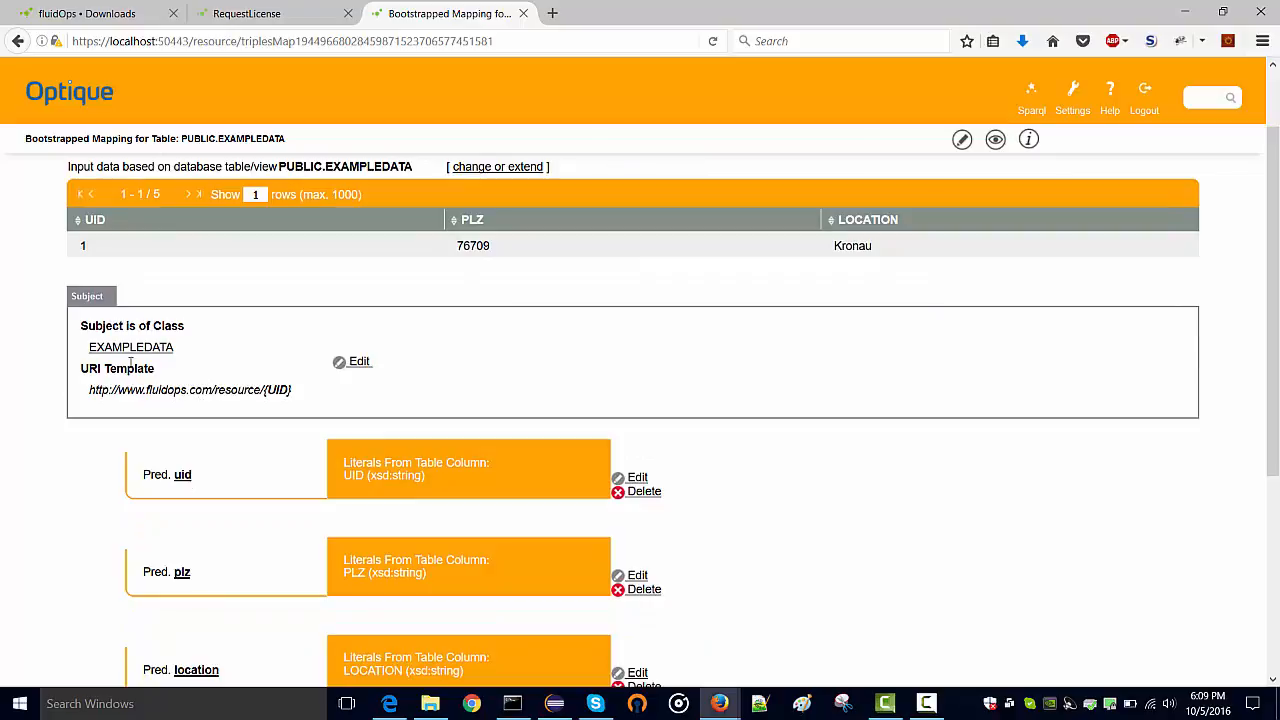
{"action": "scroll", "coordinate": [231, 386], "scroll_direction": "down", "scroll_amount": 4}
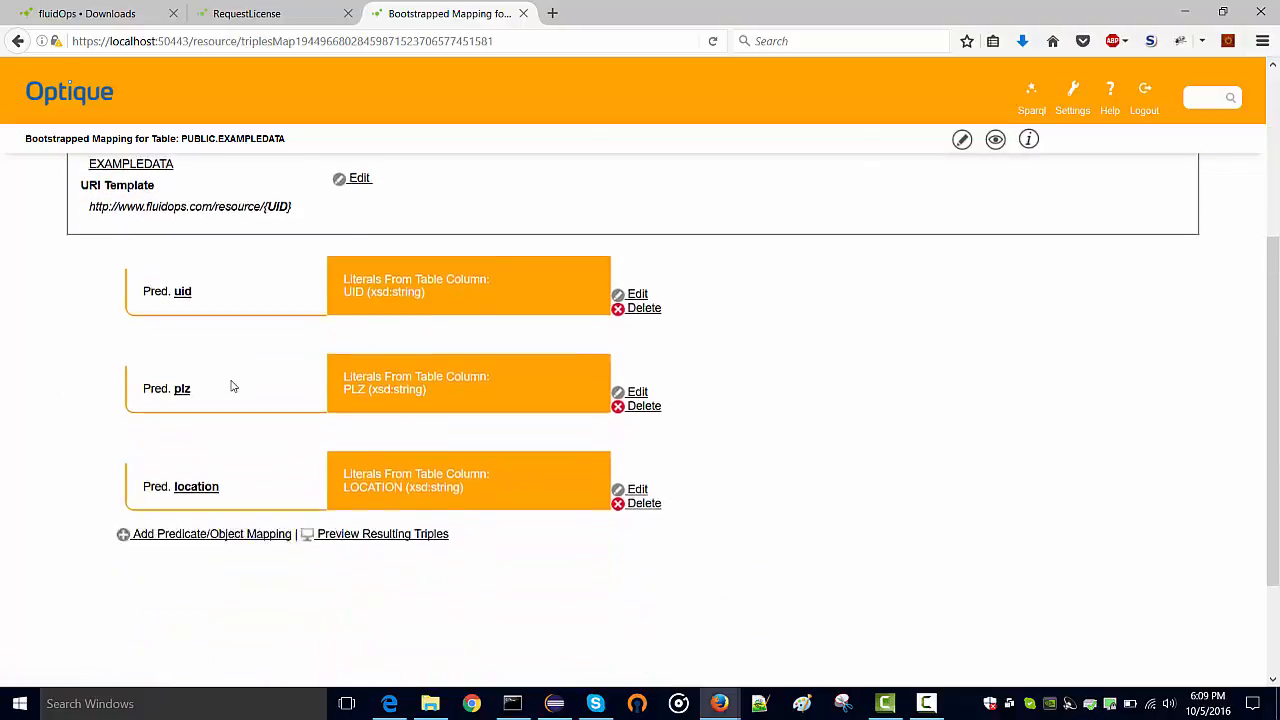
{"action": "scroll", "coordinate": [232, 380], "scroll_direction": "up", "scroll_amount": 2}
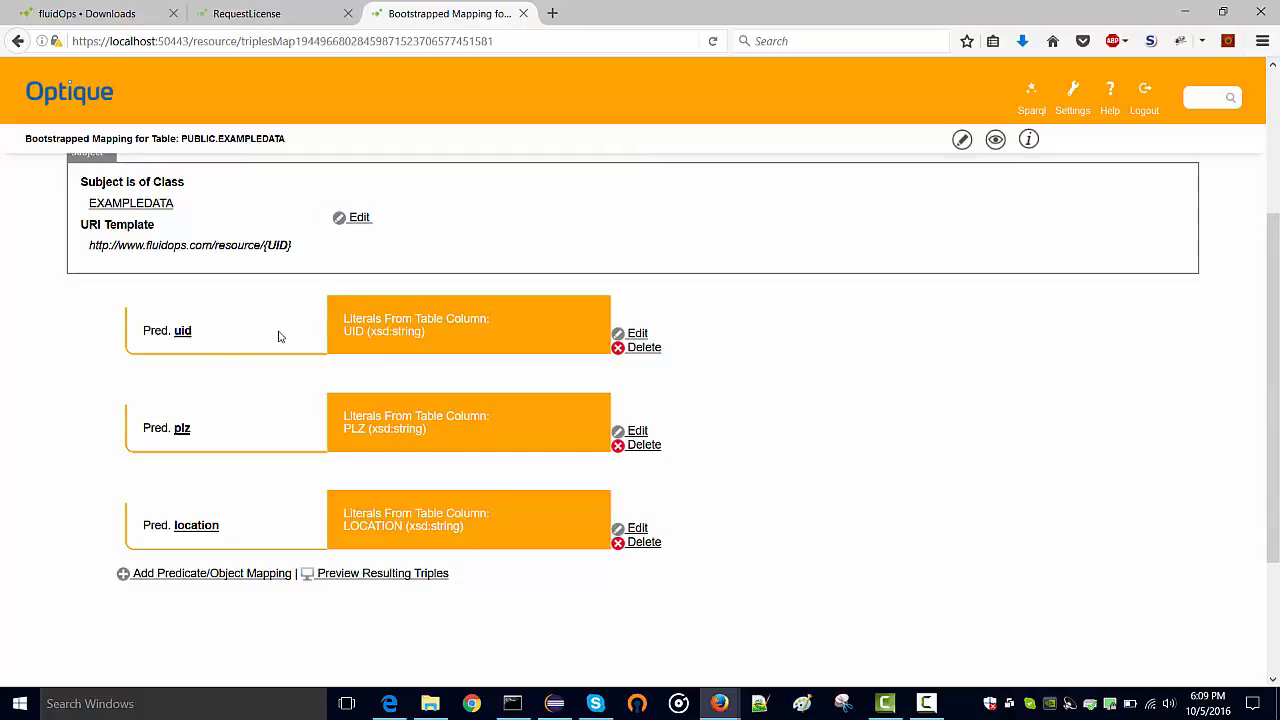
{"action": "left_click", "coordinate": [368, 575]}
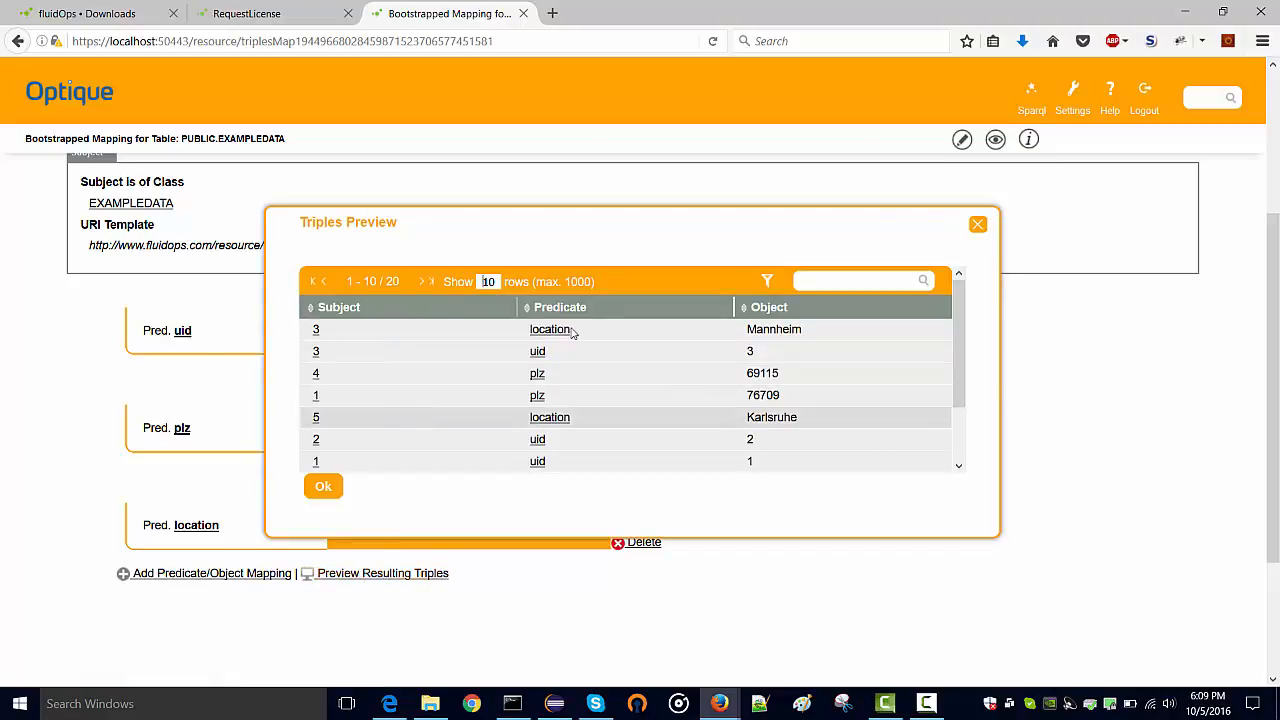
{"action": "left_click", "coordinate": [979, 225]}
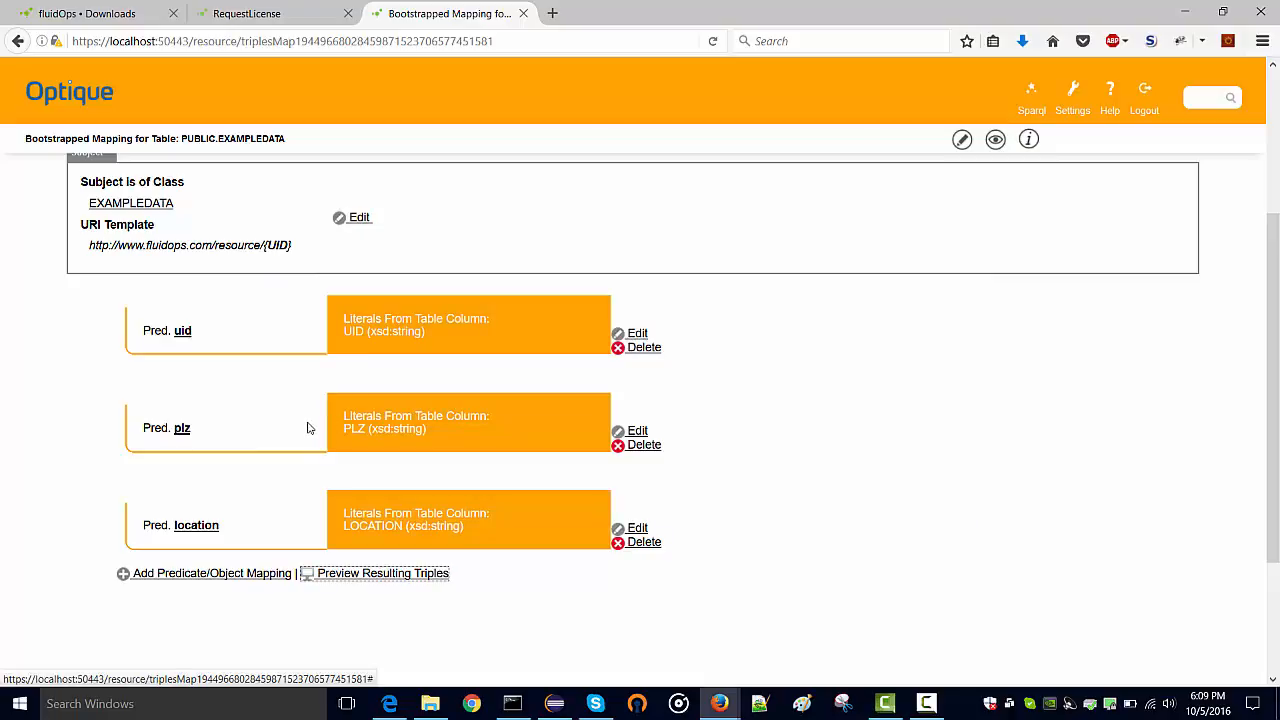
{"action": "key", "text": "alt+Left"}
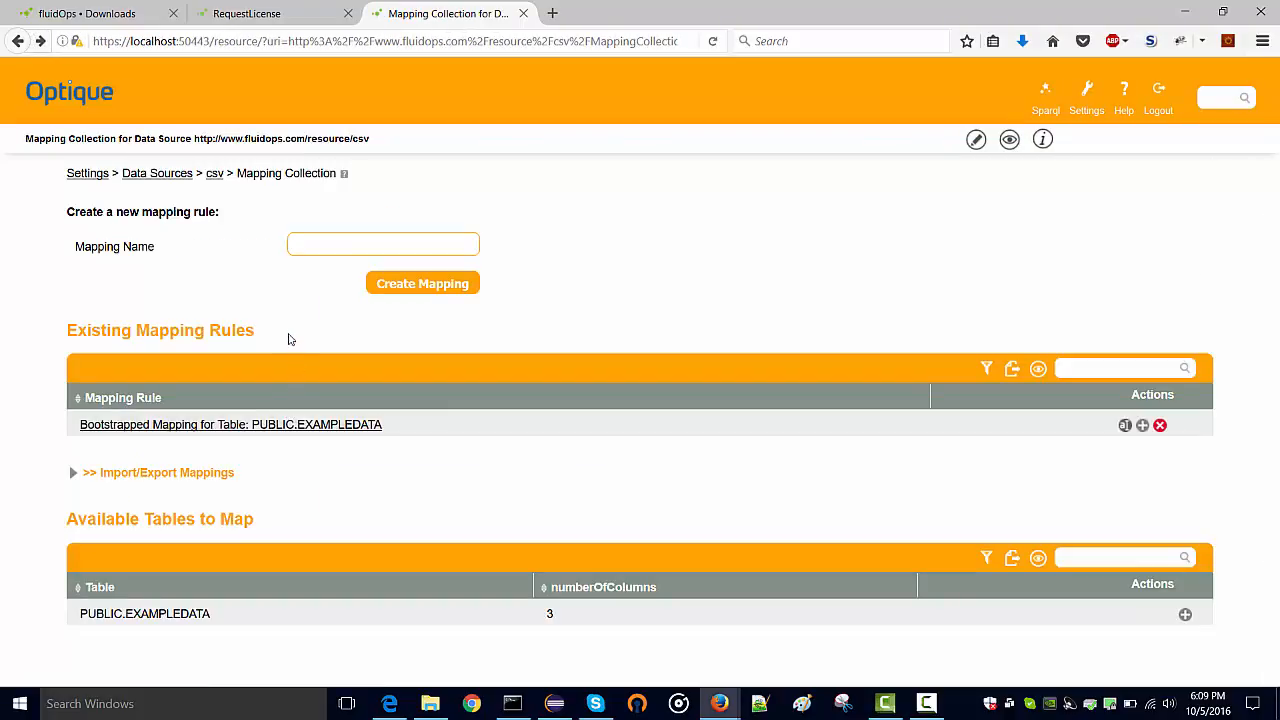
In repository management, create an ontop repository titled 'Ontop virtual database' with default ID ontop
{"action": "left_click", "coordinate": [1090, 105]}
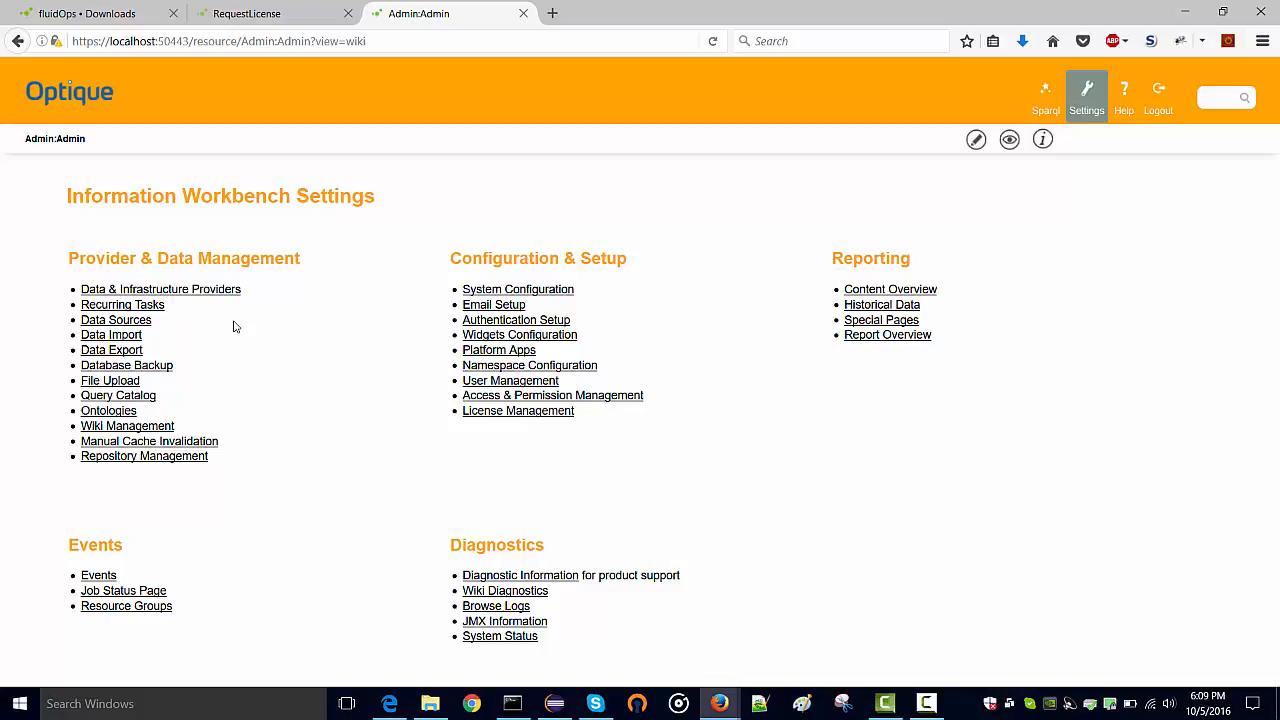
{"action": "left_click", "coordinate": [144, 458]}
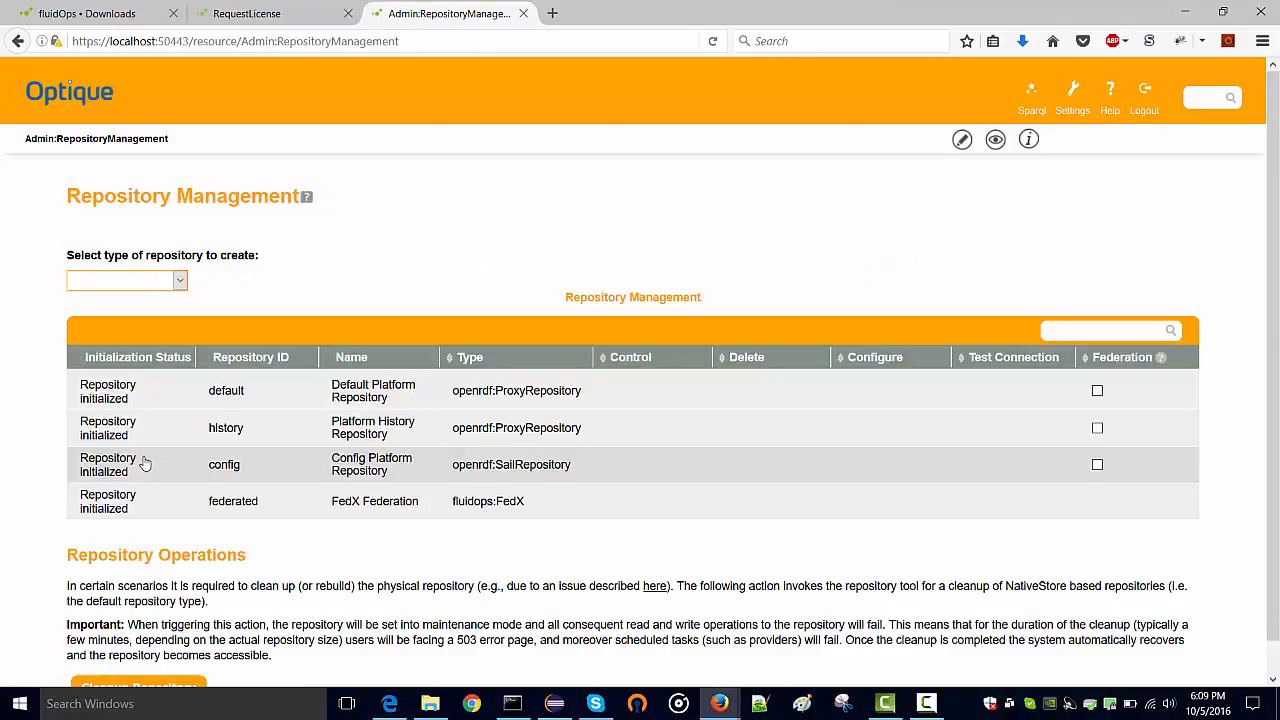
{"action": "left_click", "coordinate": [154, 283]}
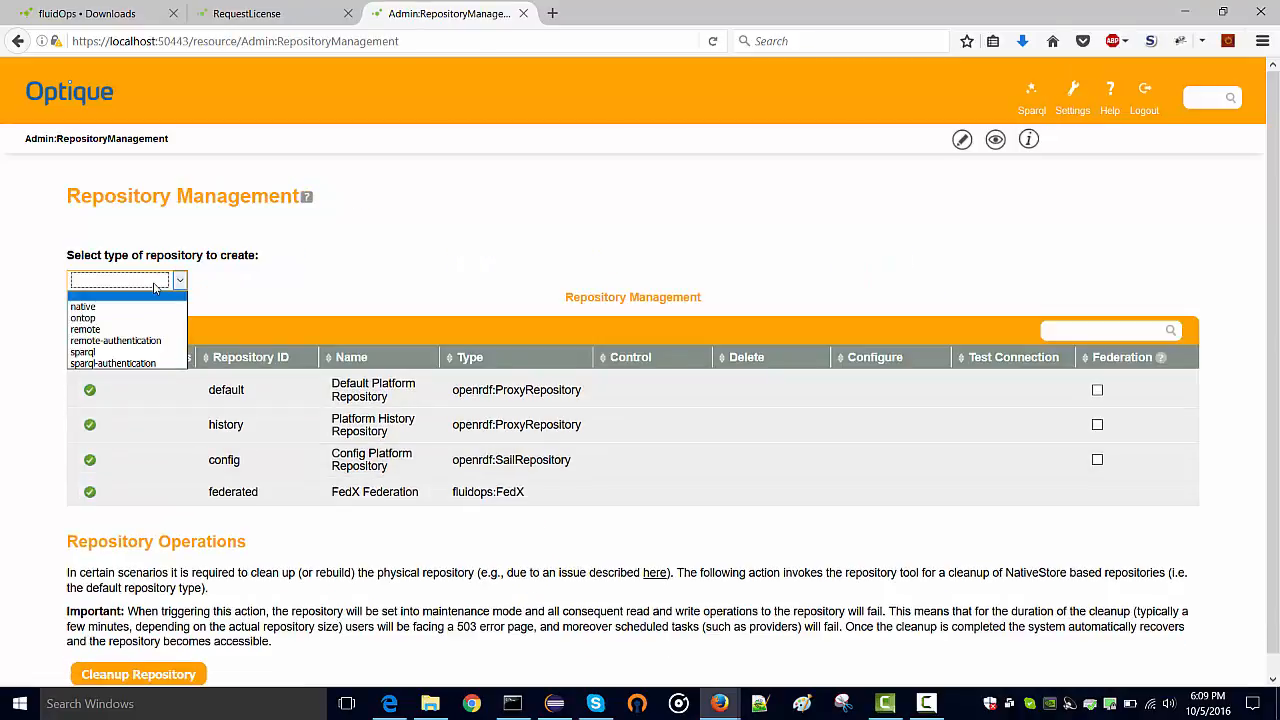
{"action": "left_click", "coordinate": [115, 318]}
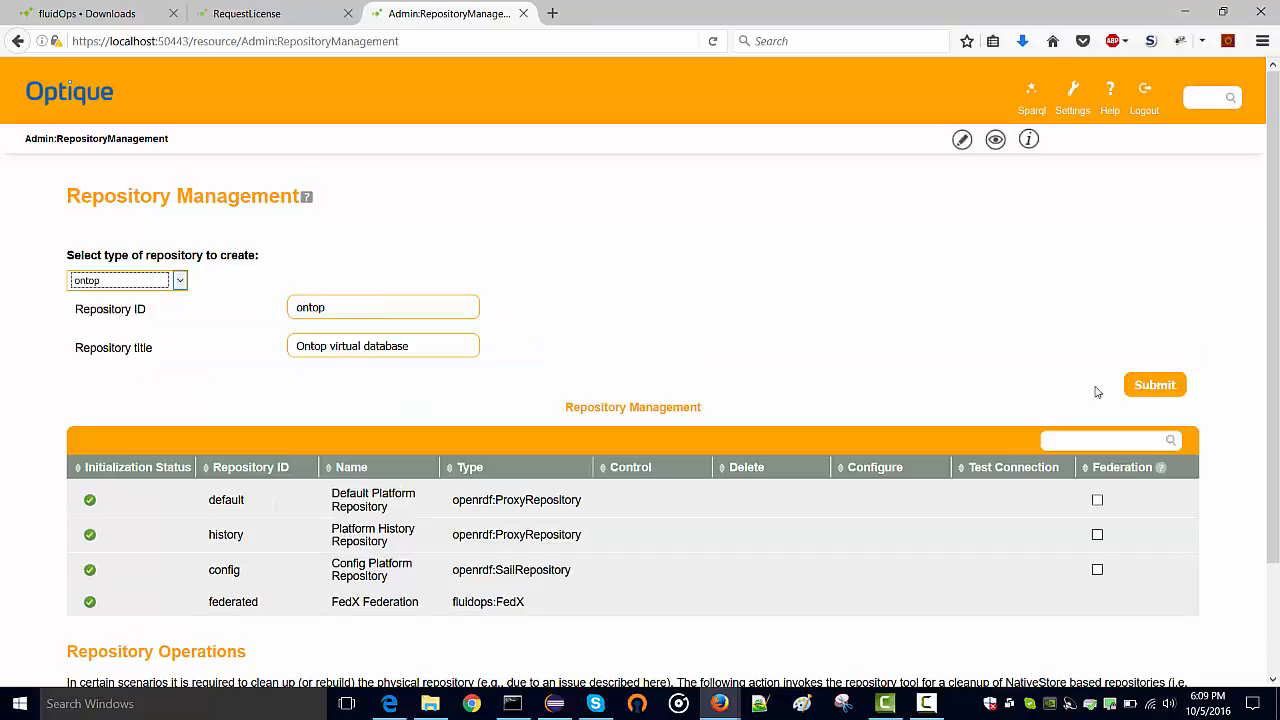
{"action": "left_click", "coordinate": [1152, 396]}
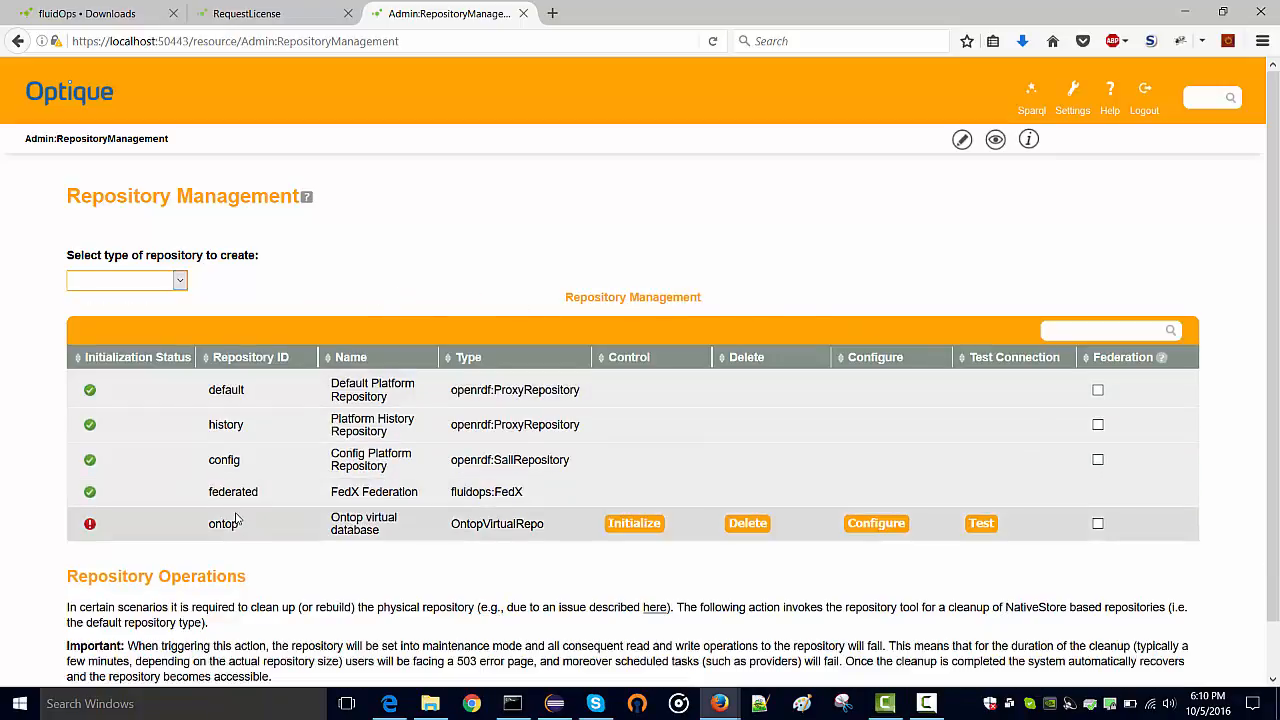
Configure ontop with datasource csv and the pasted mapping collection URI, then initialize it
{"action": "left_click", "coordinate": [868, 525]}
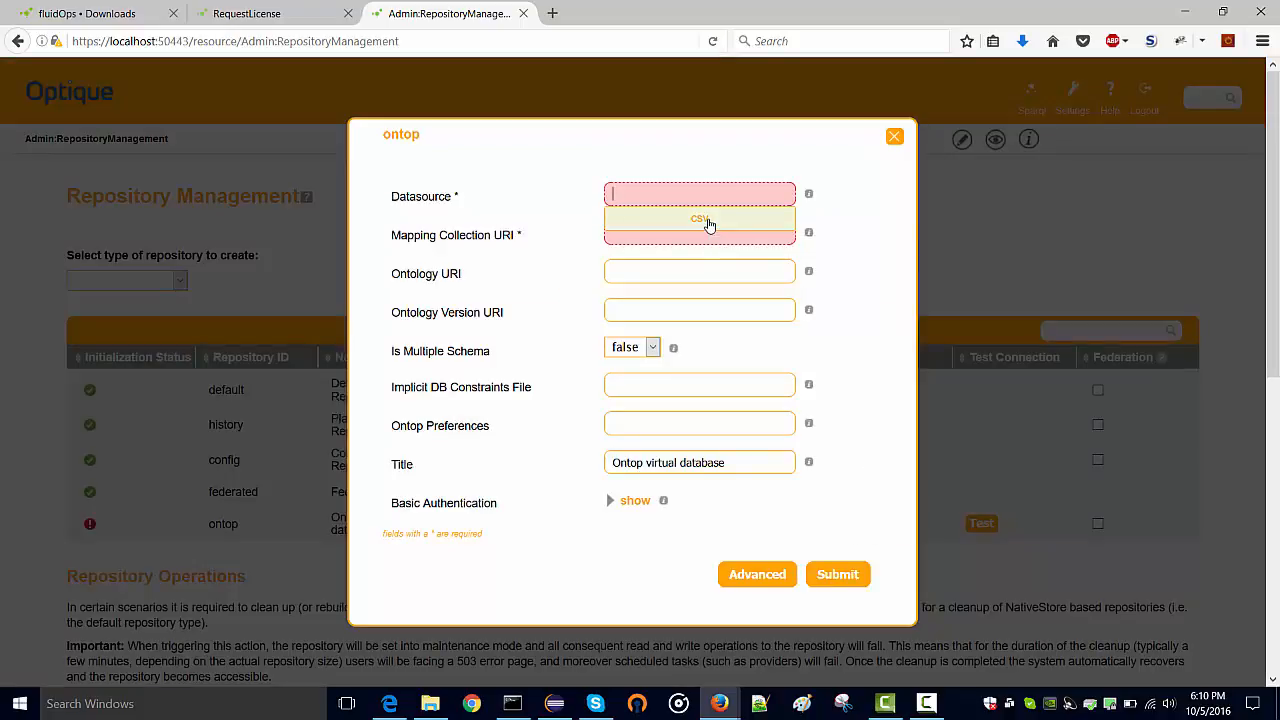
{"action": "left_click", "coordinate": [709, 221]}
{"action": "left_click", "coordinate": [709, 231]}
{"action": "key", "text": "ctrl+v"}
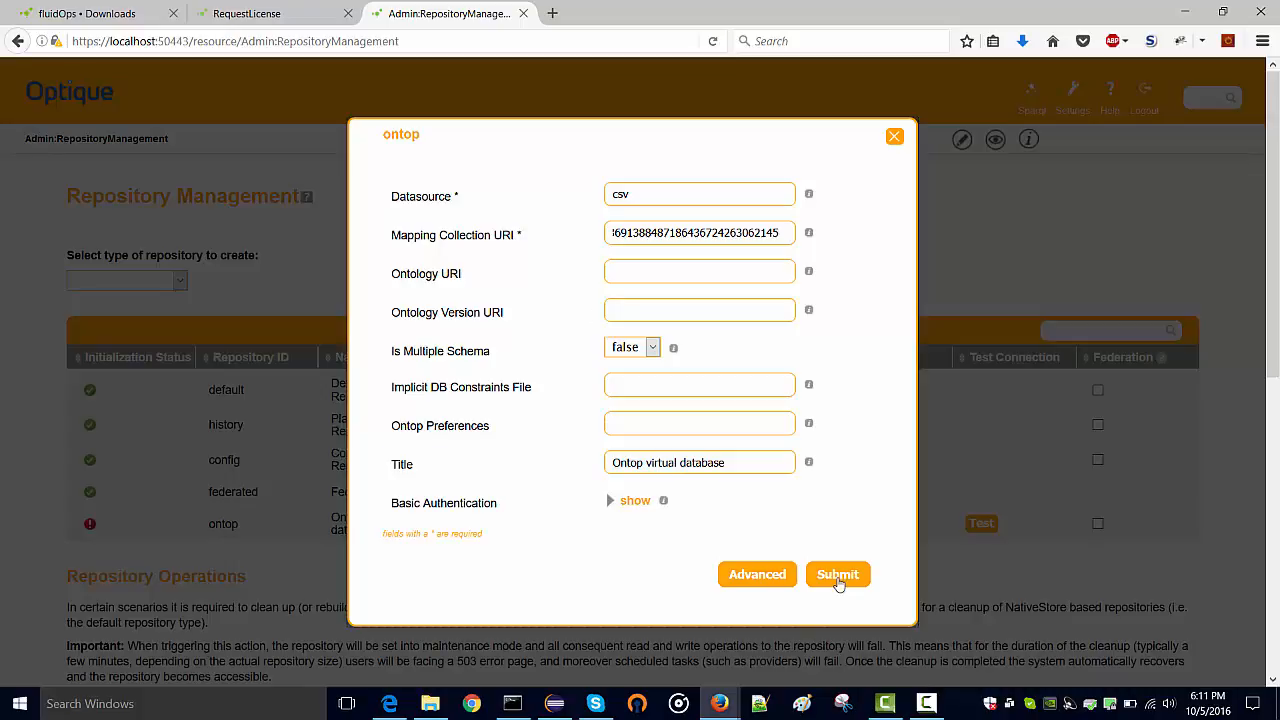
{"action": "left_click", "coordinate": [838, 576]}
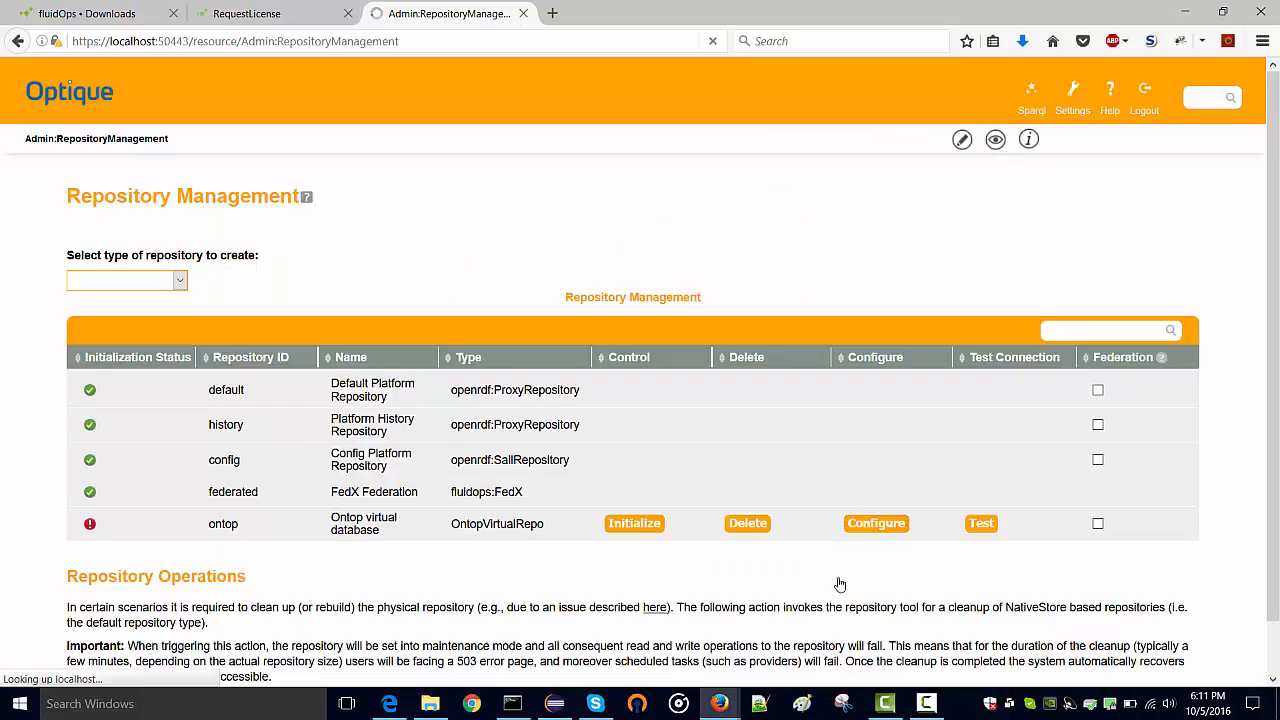
{"action": "left_click", "coordinate": [636, 523]}
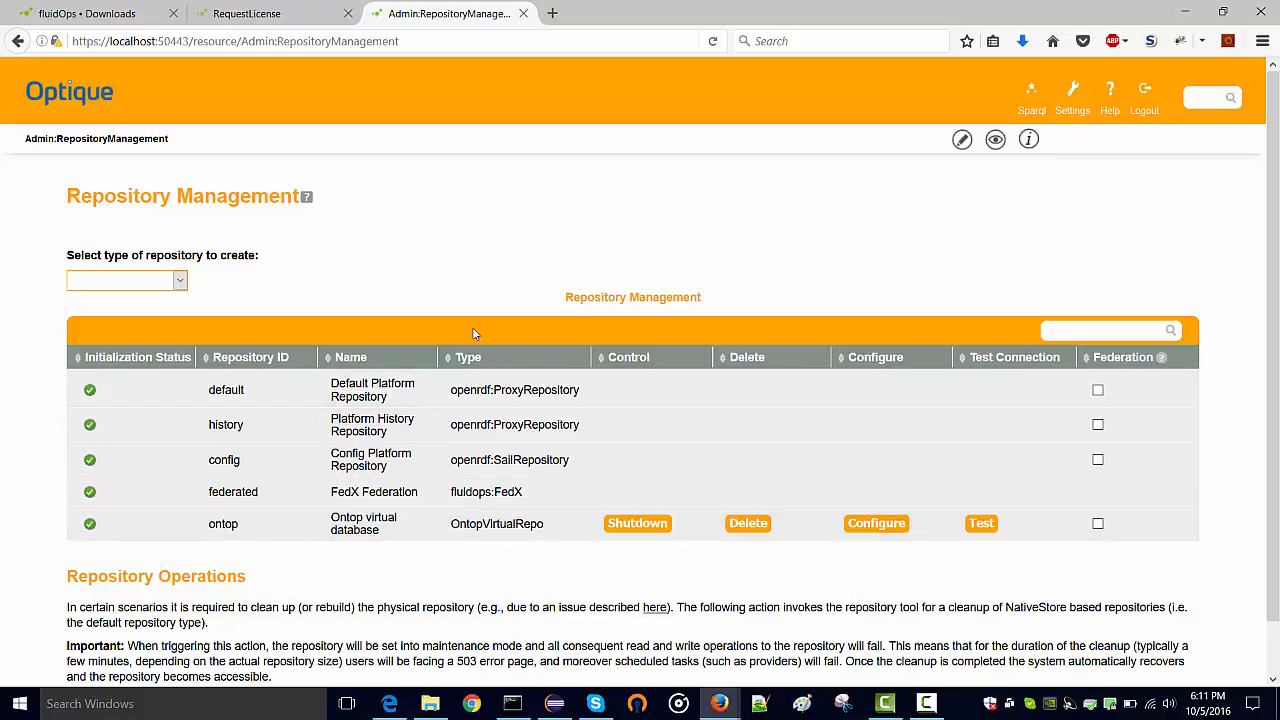
Rewrite the SPARQL query to select * where { ?s ?p ?o } and run it against ontop
{"action": "left_click", "coordinate": [1037, 95]}
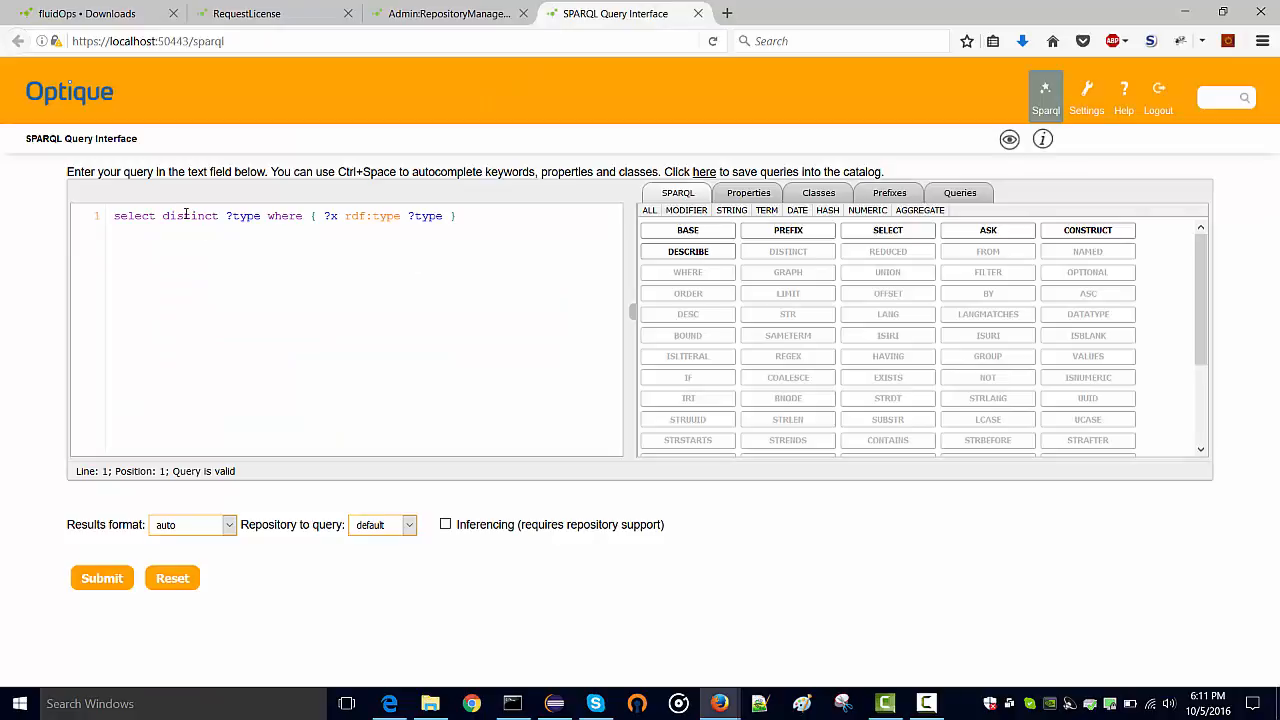
{"action": "mouse_move", "coordinate": [163, 216]}
{"action": "left_mouse_down"}
{"action": "mouse_move", "coordinate": [259, 216]}
{"action": "mouse_move", "coordinate": [162, 216]}
{"action": "left_mouse_up"}
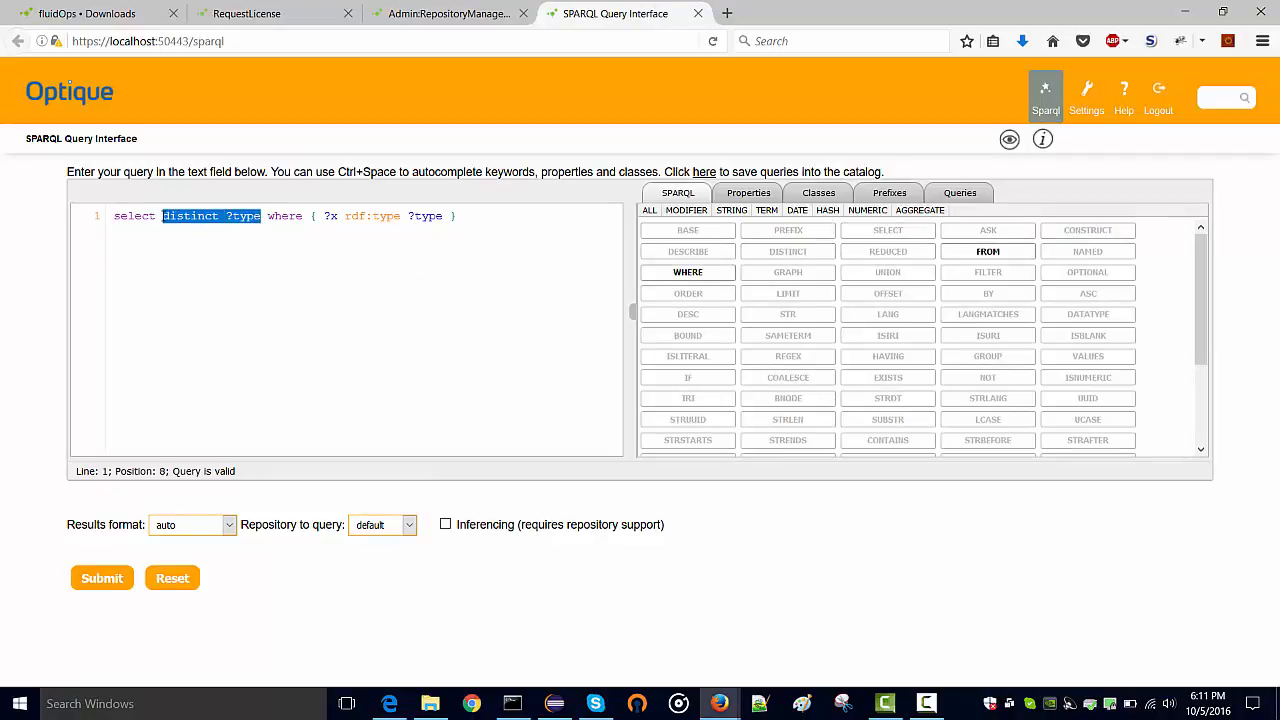
{"action": "type", "text": "*"}
{"action": "left_click_drag", "start_coordinate": [240, 216], "coordinate": [350, 216]}
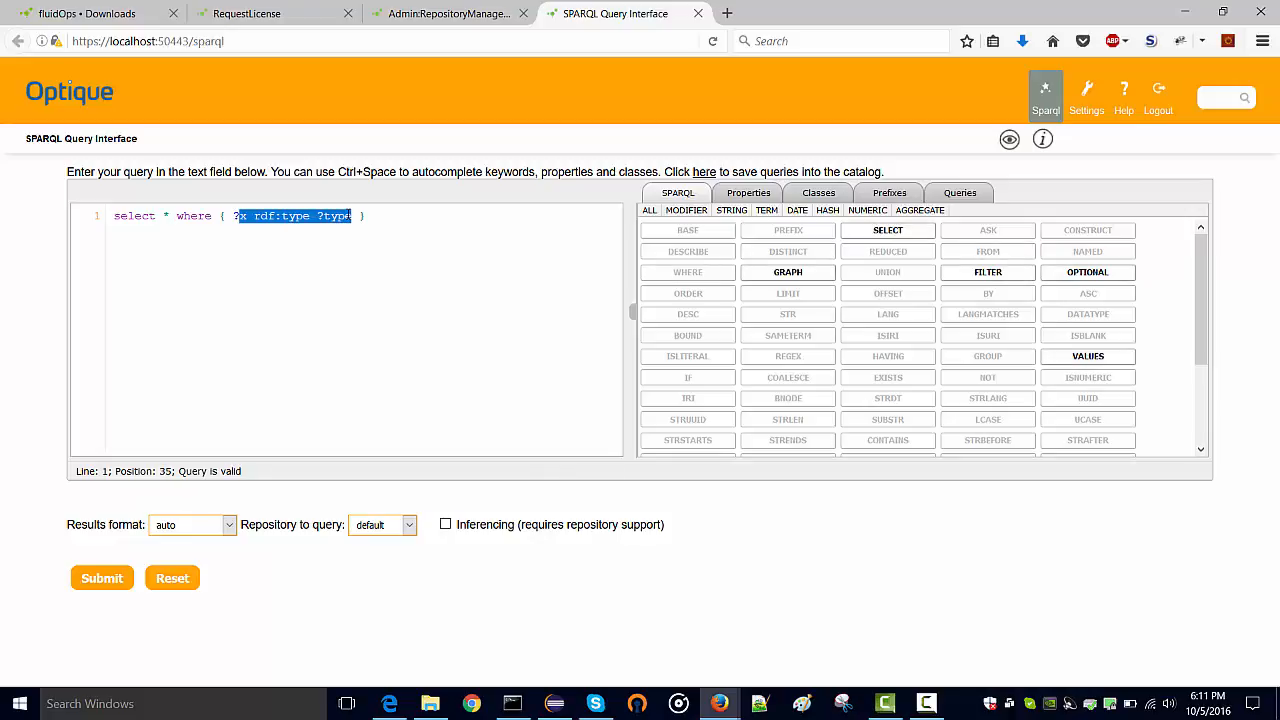
{"action": "type", "text": "s ?p ?o"}
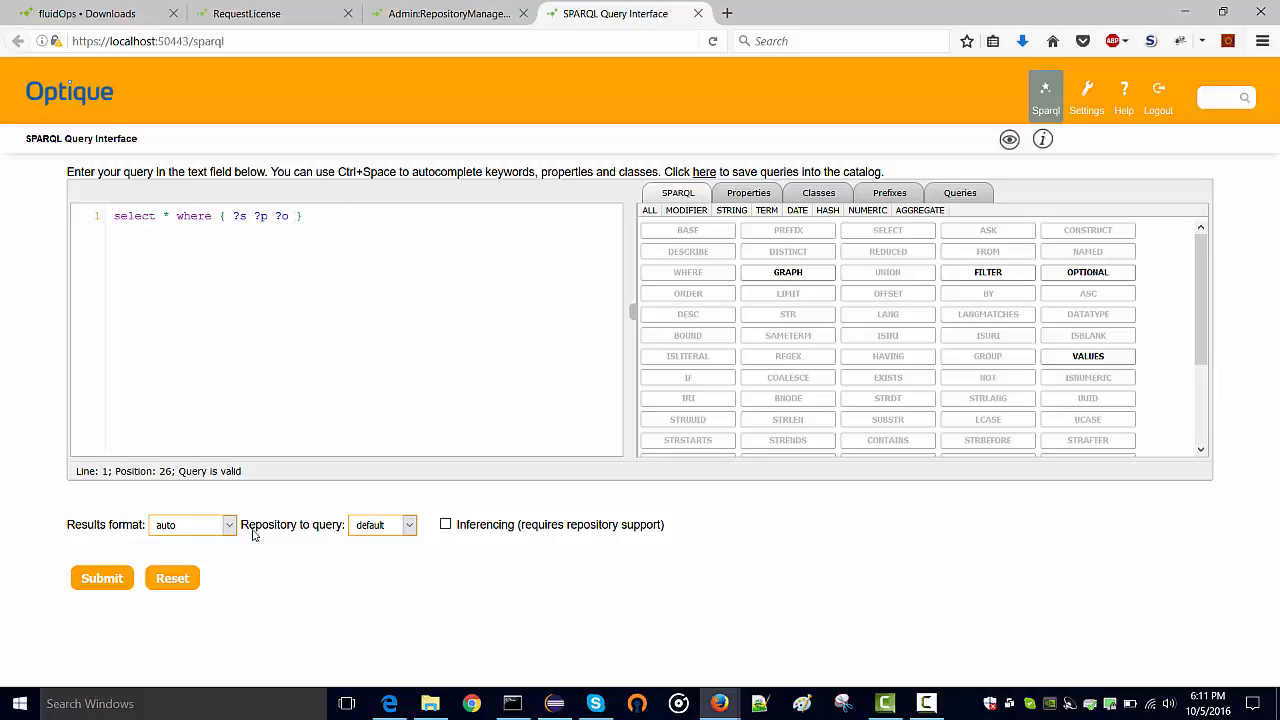
{"action": "left_click", "coordinate": [370, 526]}
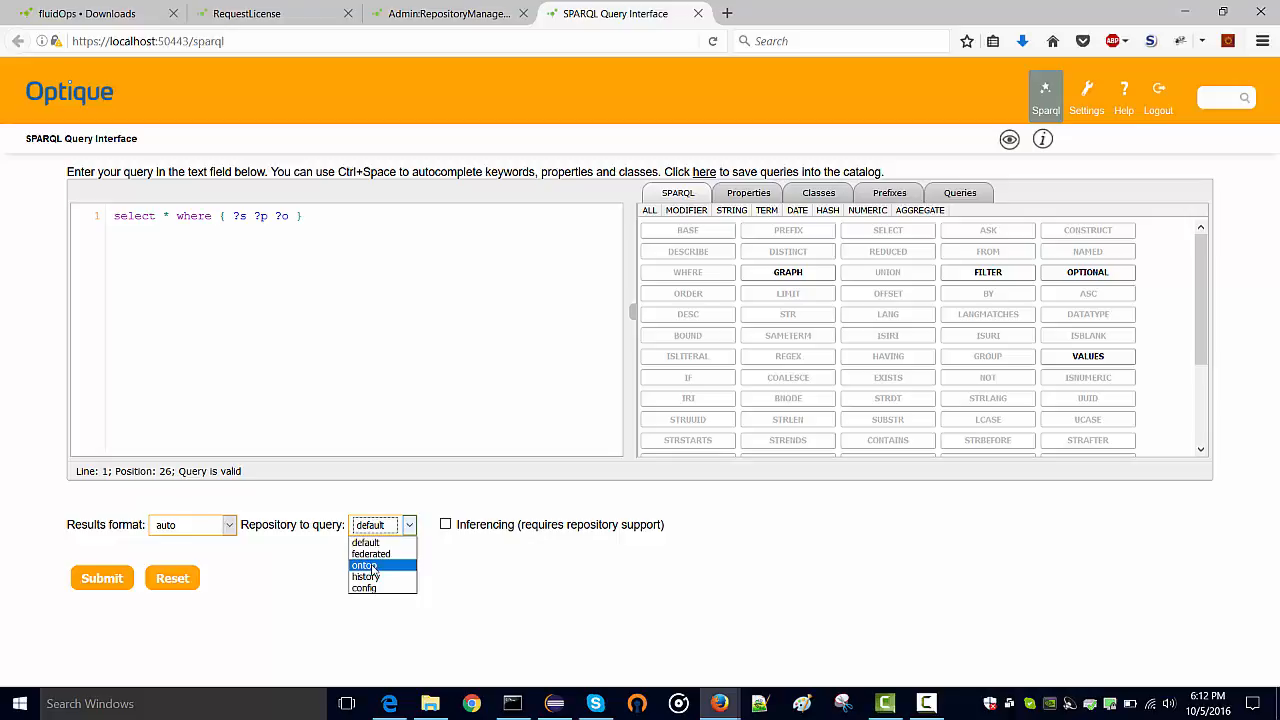
{"action": "left_click", "coordinate": [372, 566]}
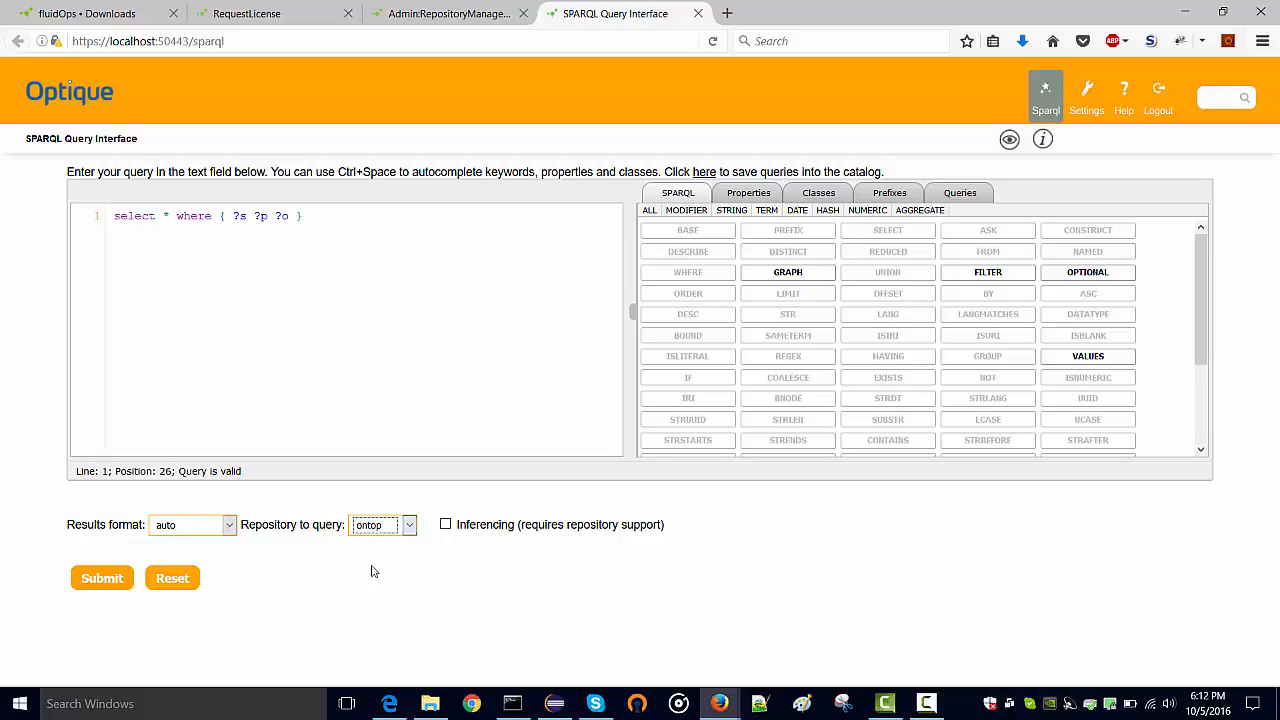
{"action": "left_click", "coordinate": [90, 582]}
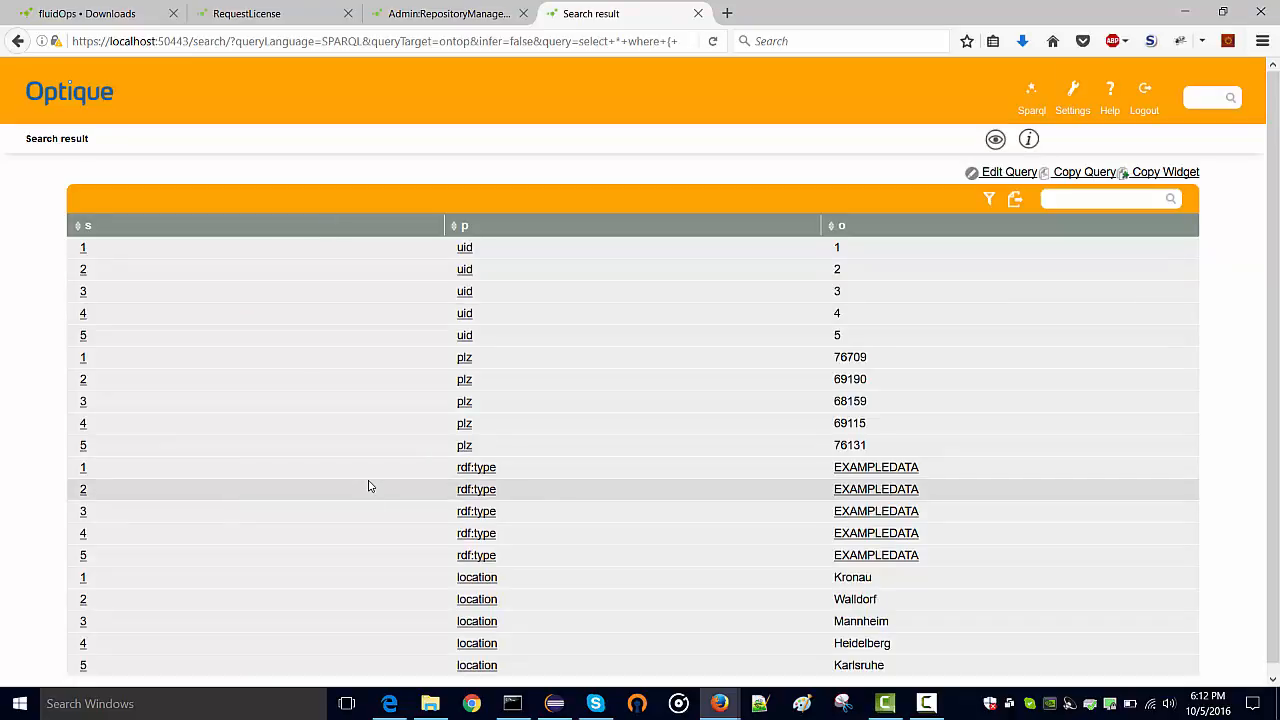
Scroll through the returned uid, plz, type and location triples, then open Settings
{"action": "scroll", "coordinate": [369, 487], "scroll_direction": "down", "scroll_amount": 1}
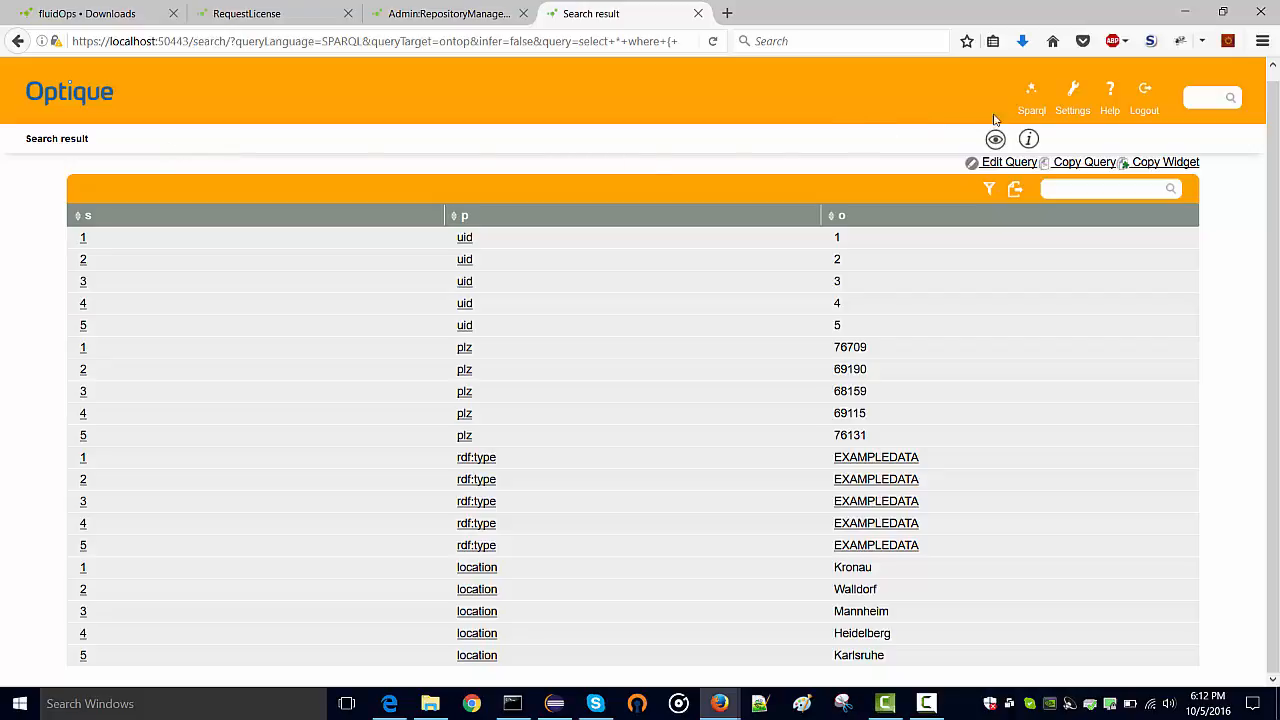
{"action": "left_click", "coordinate": [1071, 103]}
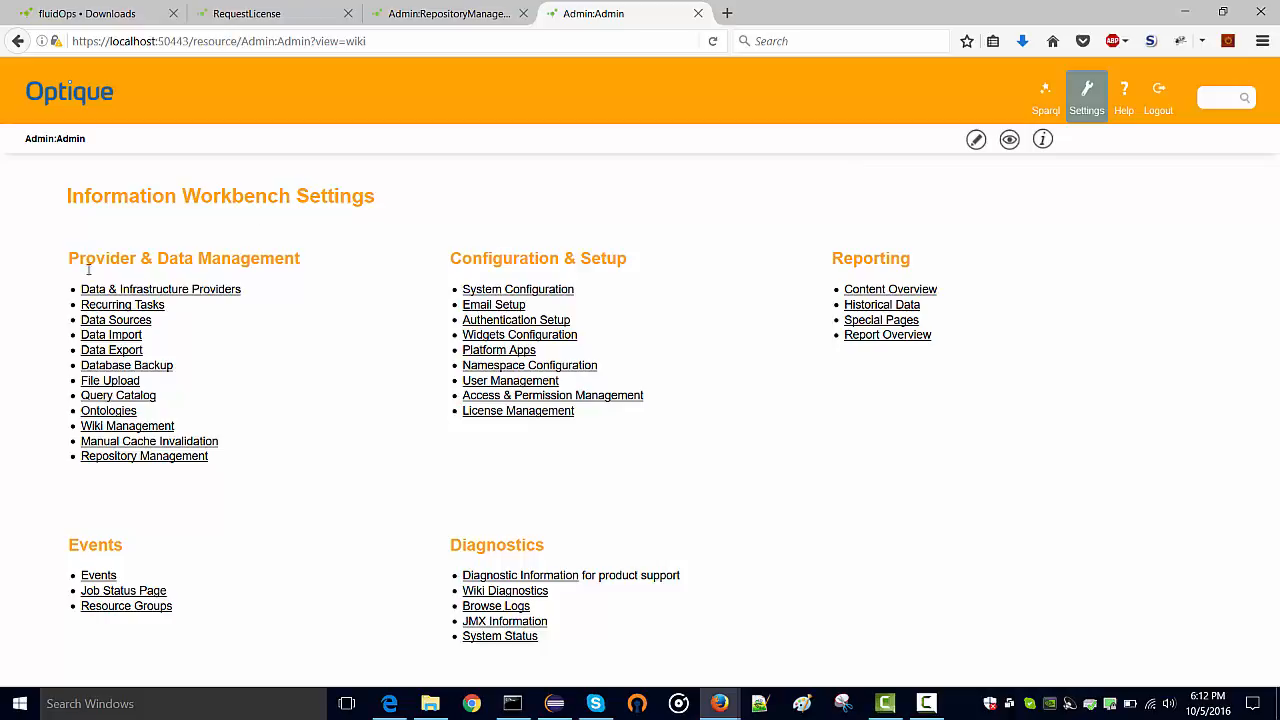
Start a new data source from Data Sources, keeping Exareme Federated JDBC (Table) as its type
{"action": "left_click", "coordinate": [123, 322]}
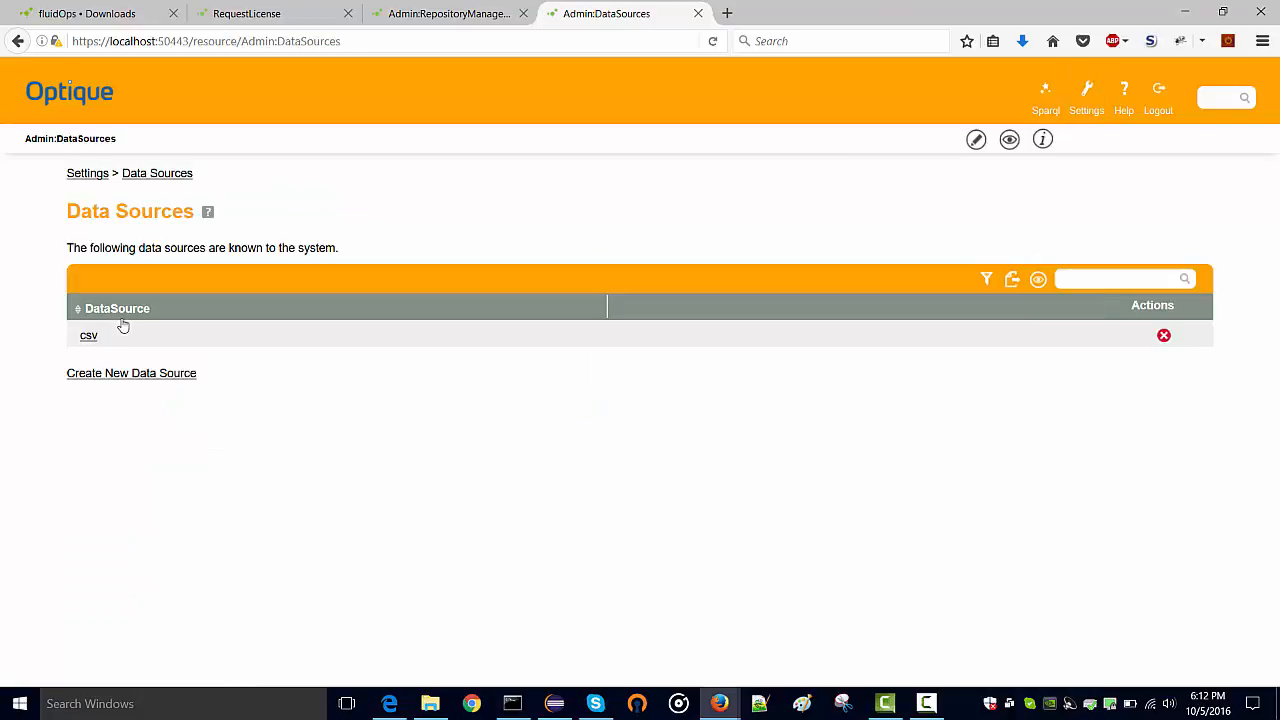
{"action": "left_click", "coordinate": [137, 376]}
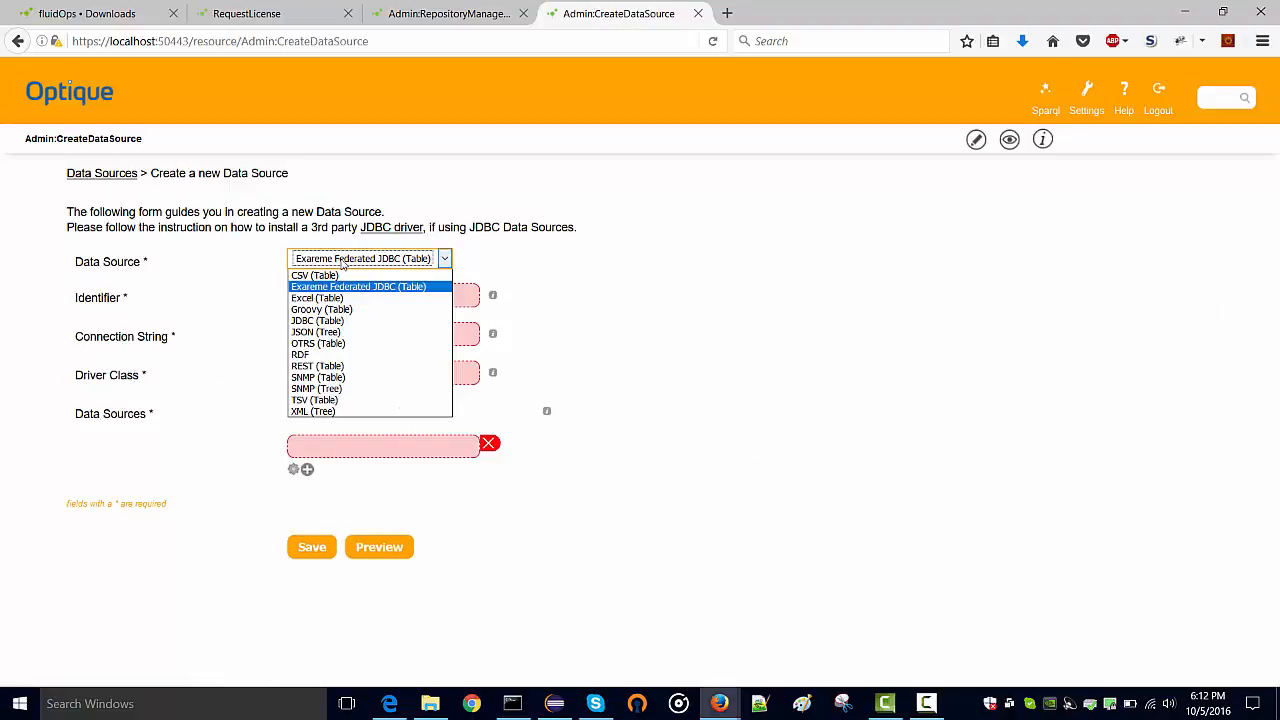
{"action": "left_click", "coordinate": [344, 264]}
{"action": "left_click", "coordinate": [344, 264]}
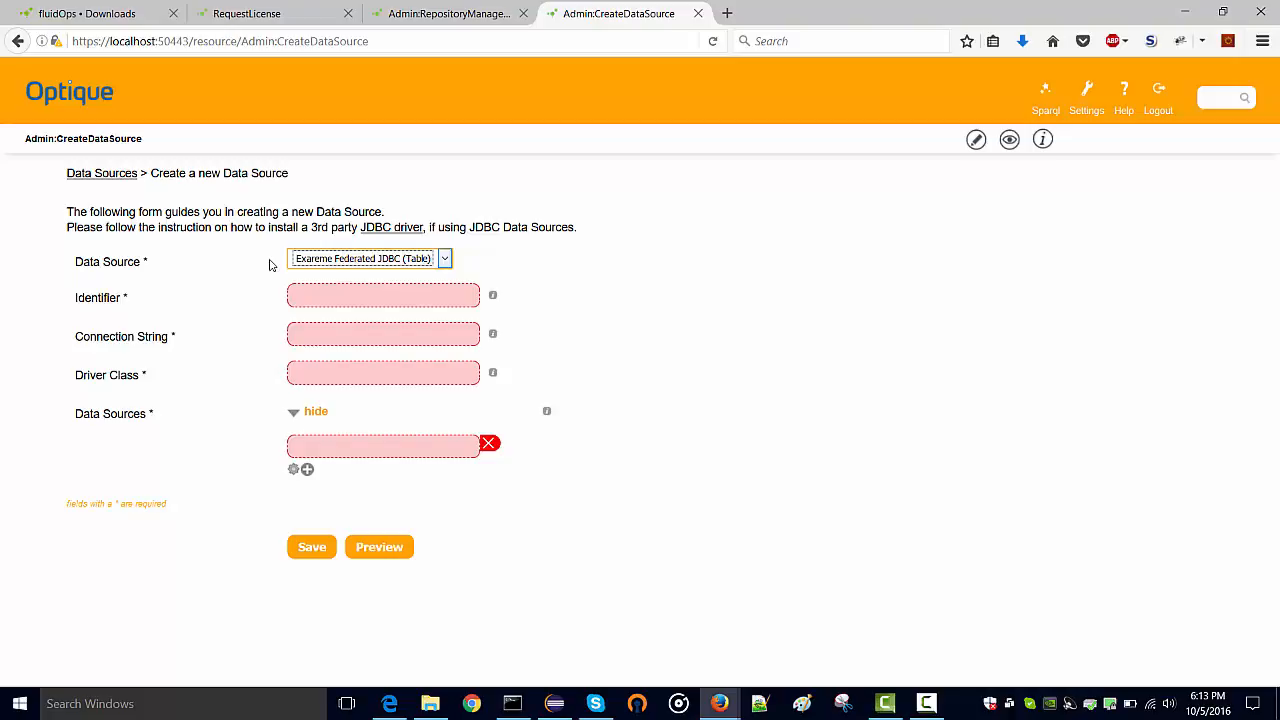
{"action": "left_click", "coordinate": [269, 265]}
{"action": "key", "text": "ctrl+t"}
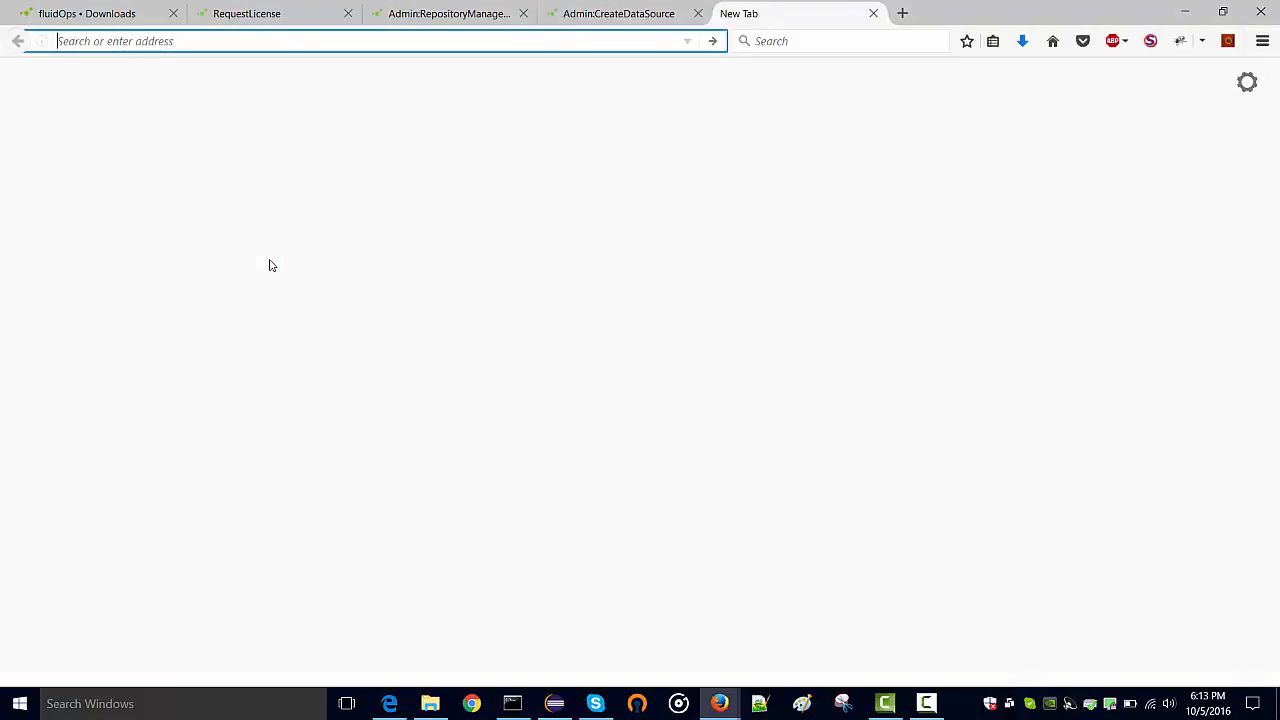
{"action": "type", "text": "www.exareme.org/"}
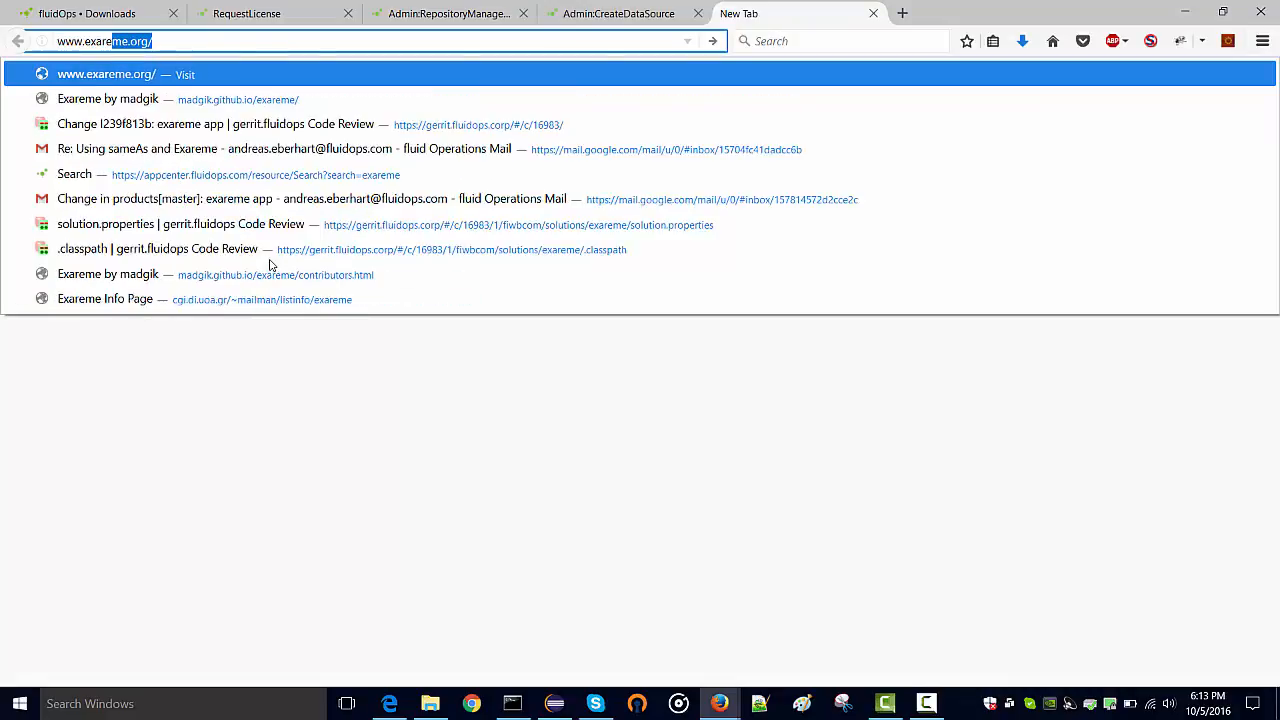
{"action": "key", "text": "Return"}
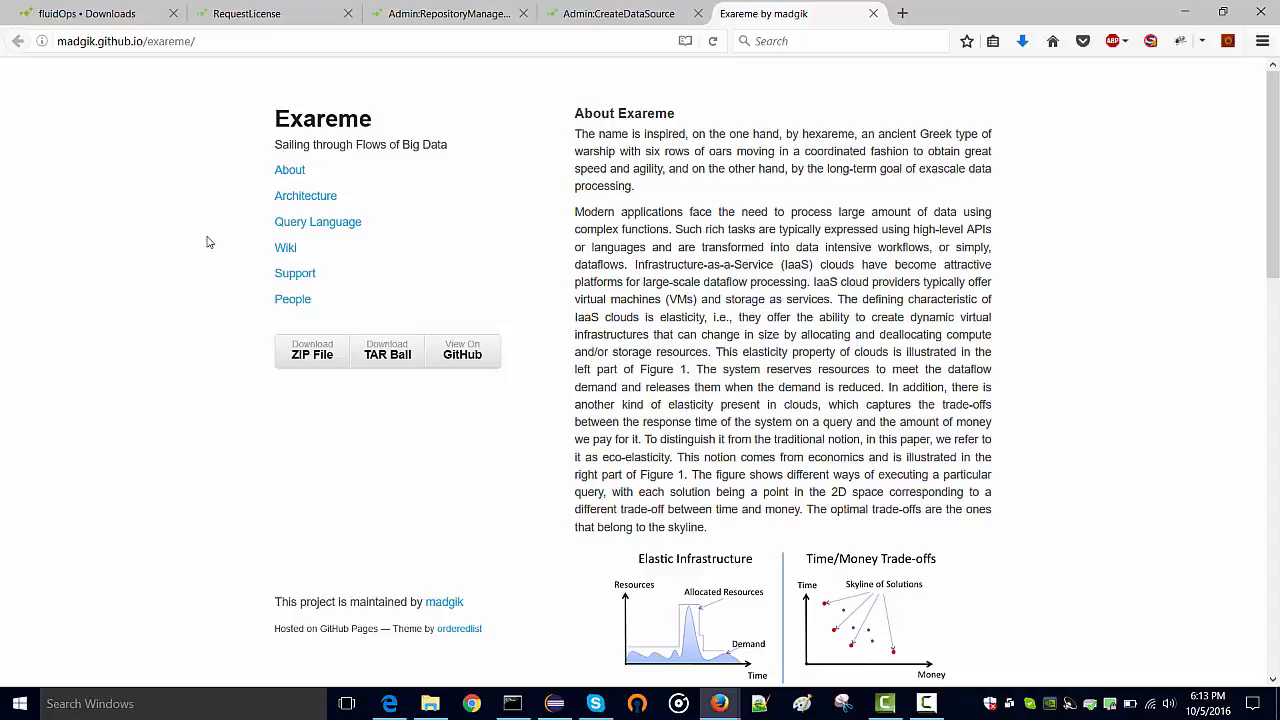
{"action": "left_click", "coordinate": [601, 20]}
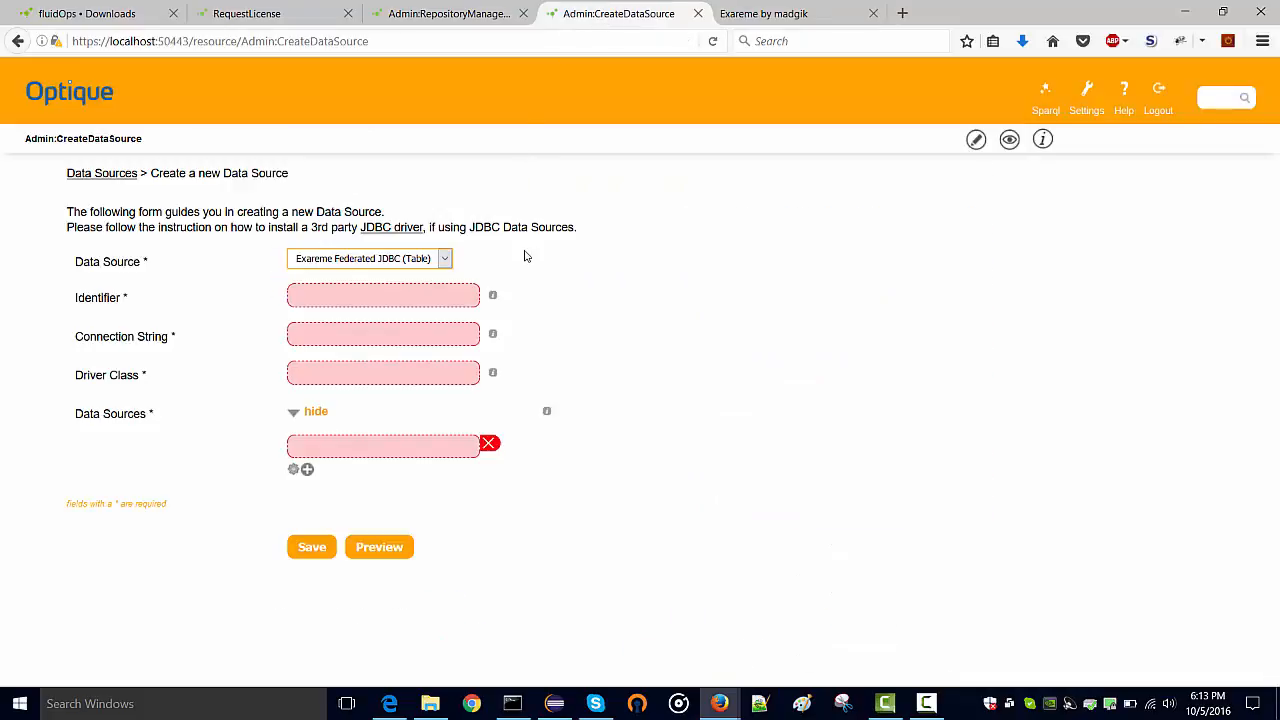